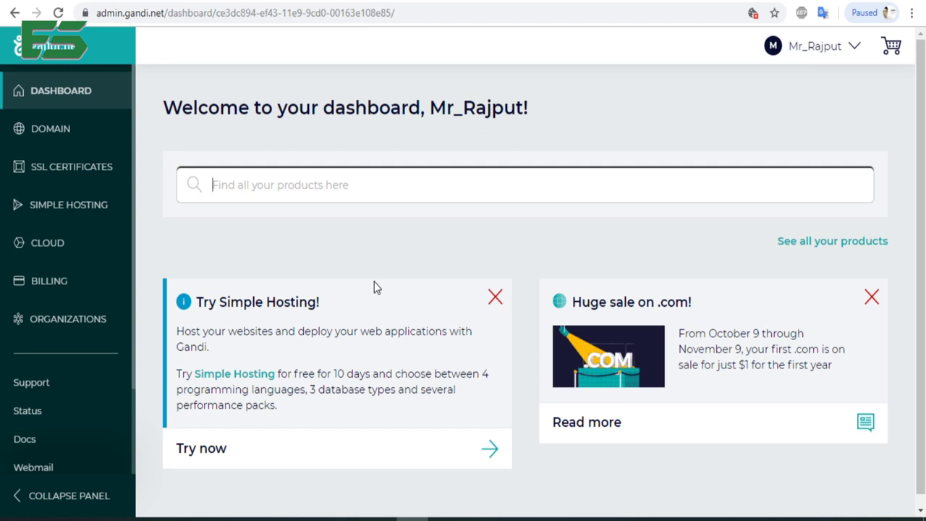
left_click(374, 283)
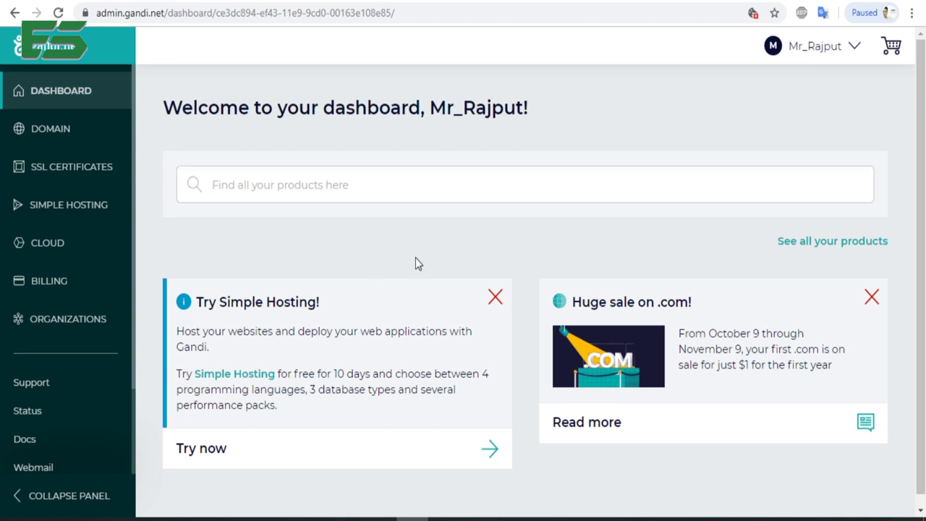
left_click_drag(678, 333, 742, 365)
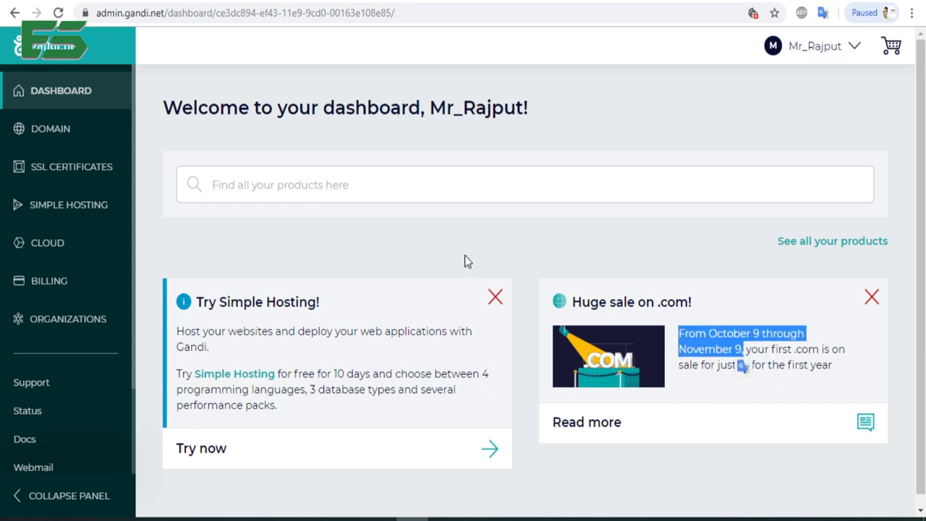
left_click(465, 255)
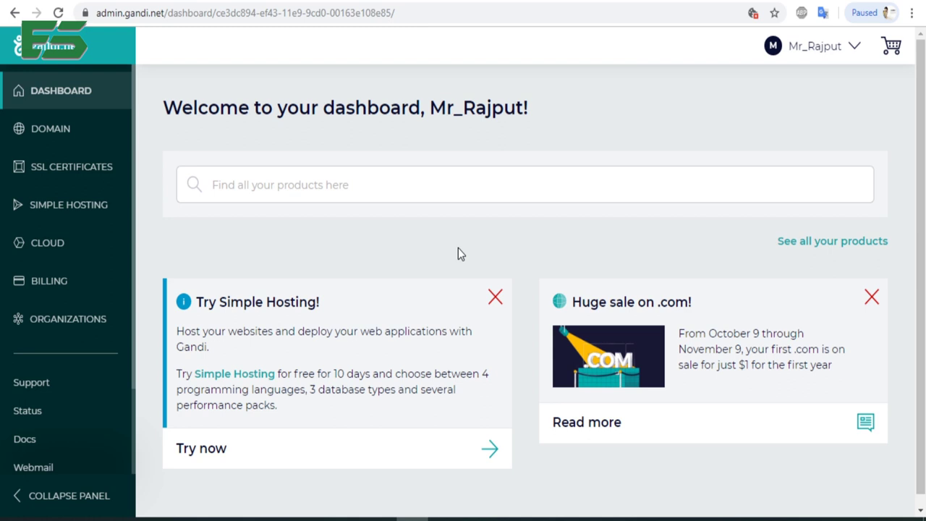
key("Tab")
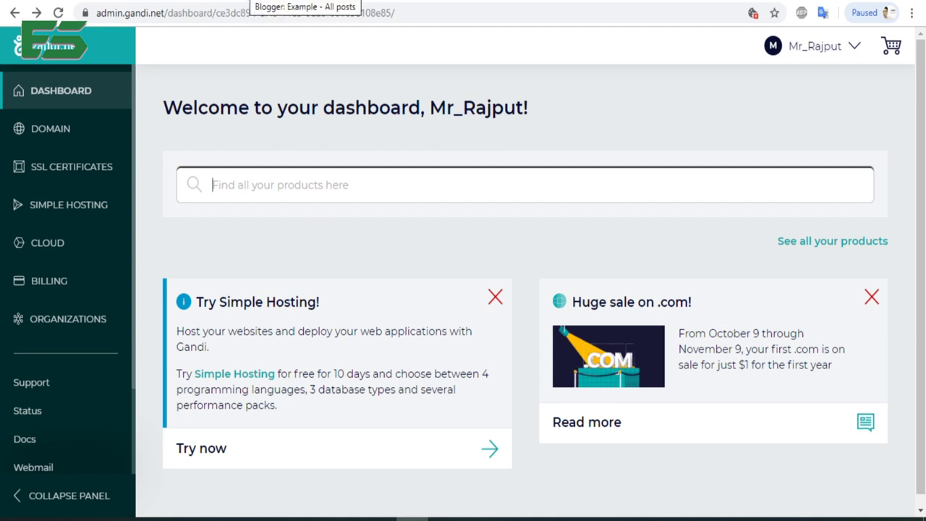
Step: Open the DNS records of the hostinginvest.com domain
left_click(65, 144)
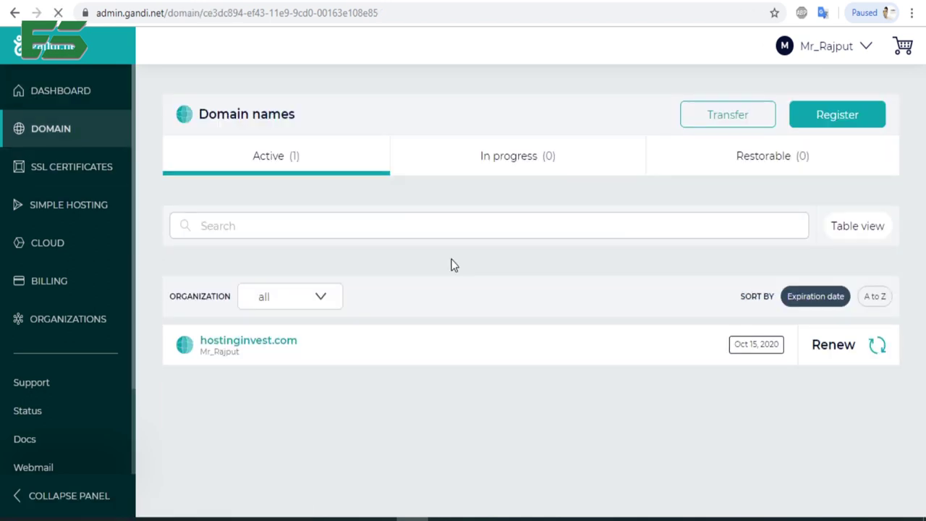
left_click(282, 346)
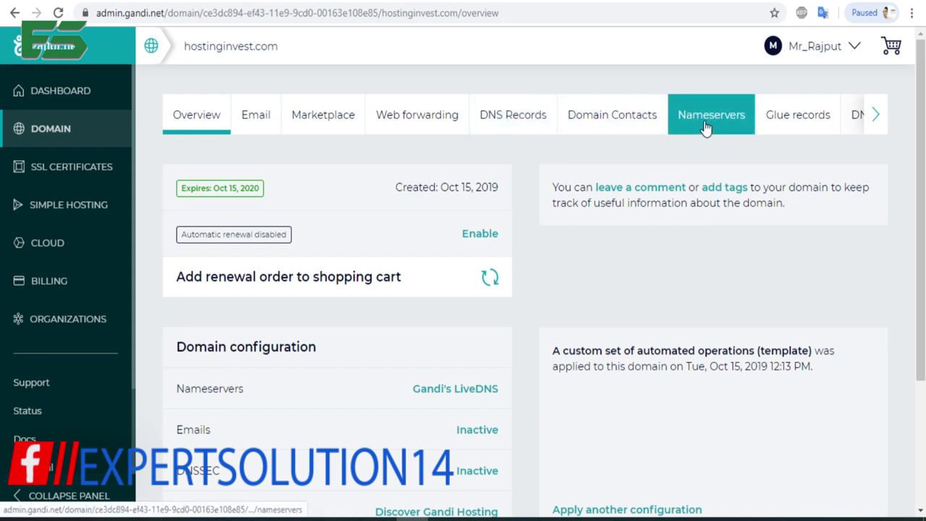
left_click(517, 126)
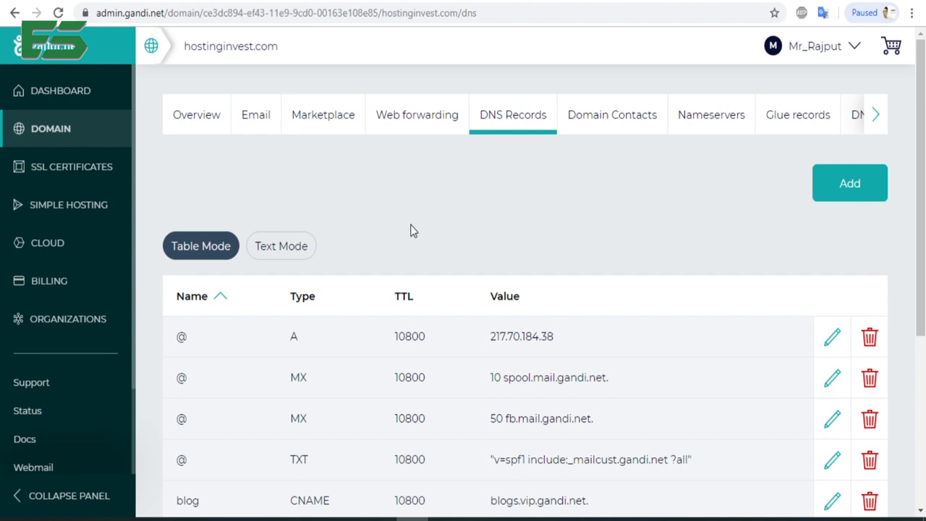
scroll(410, 230, "down", 2)
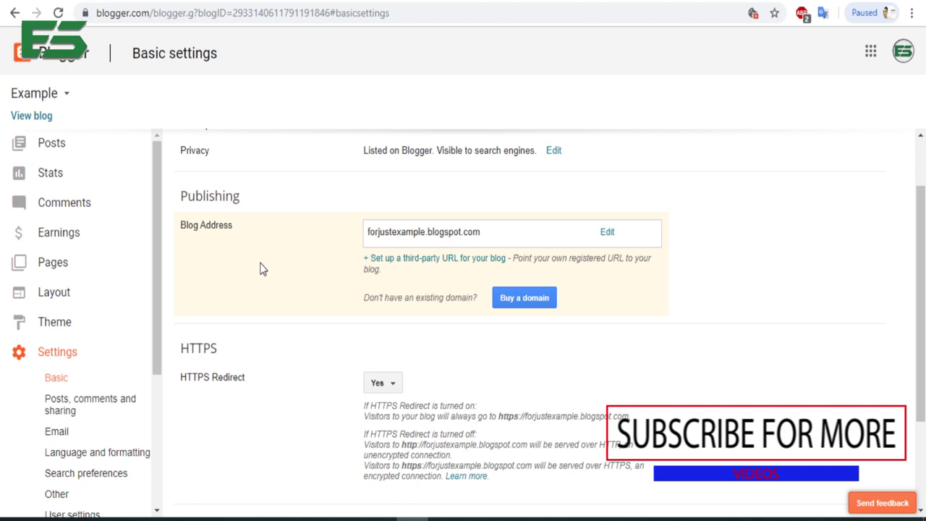
Step: In Blogger, set up a third-party URL for the blog with the domain hostinginvest.com and try to save it
left_click(433, 265)
type("hostinginvest.com")
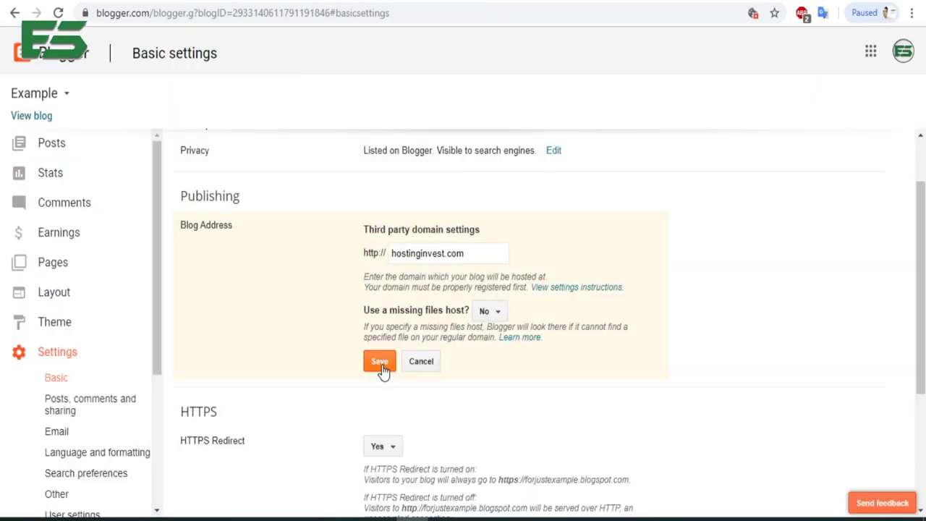
left_click(380, 361)
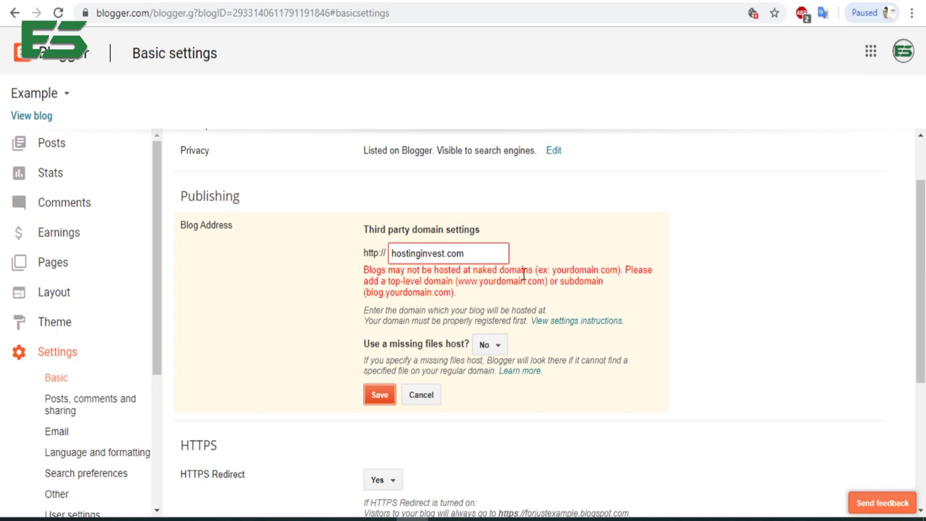
left_click(393, 254)
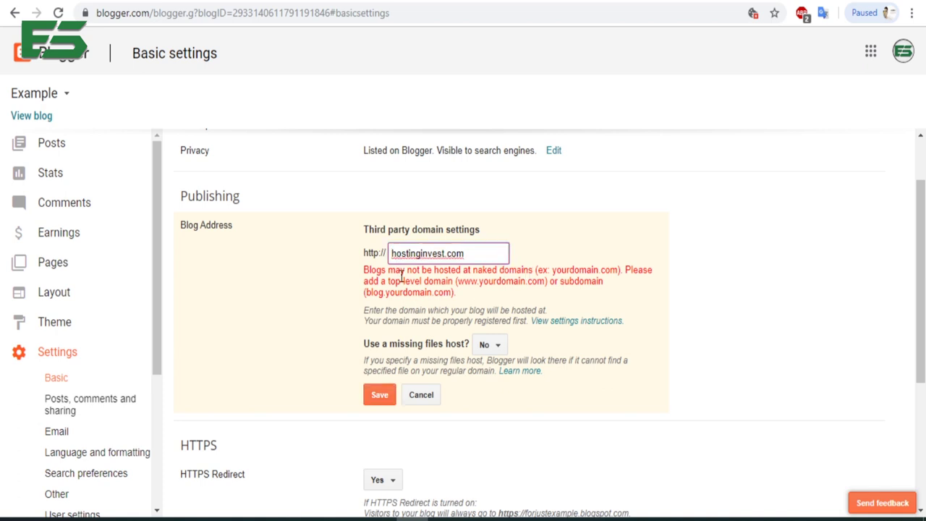
type("www")
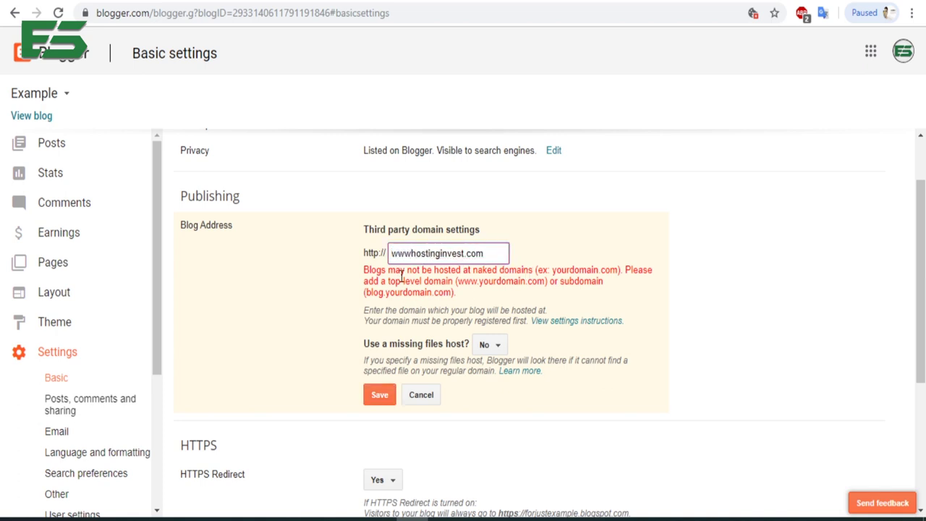
type(".")
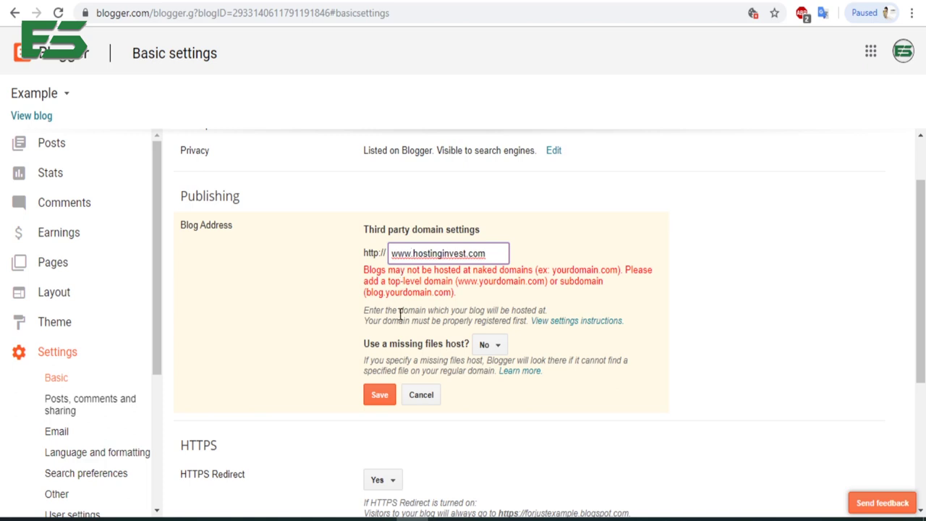
left_click(379, 397)
left_click(379, 397)
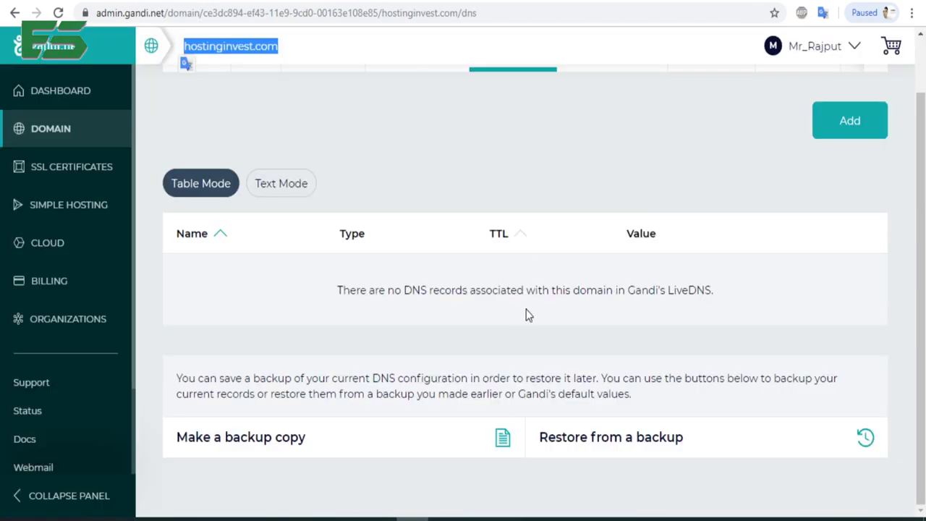
Step: In Gandi, start a CNAME record for hostinginvest.com and enter www, copied from Blogger's domain settings, as its name
left_click(526, 311)
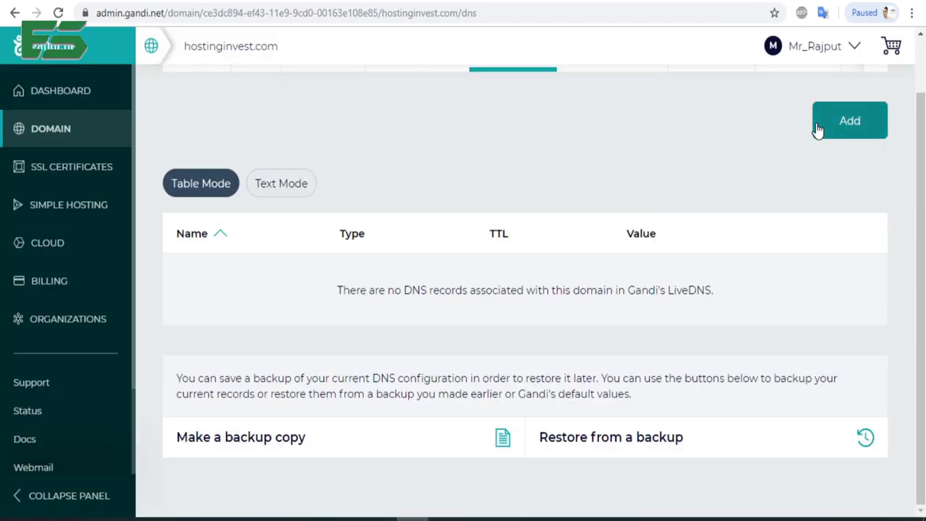
left_click(842, 120)
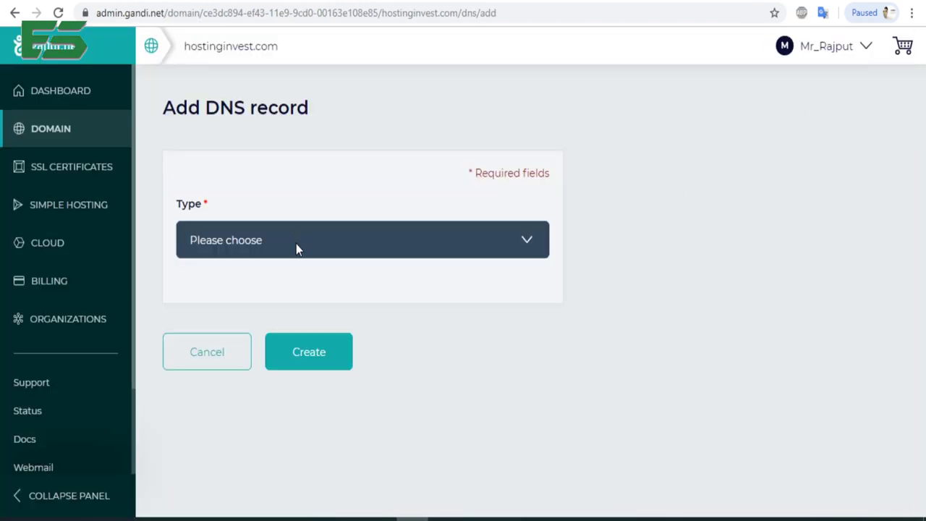
left_click(296, 243)
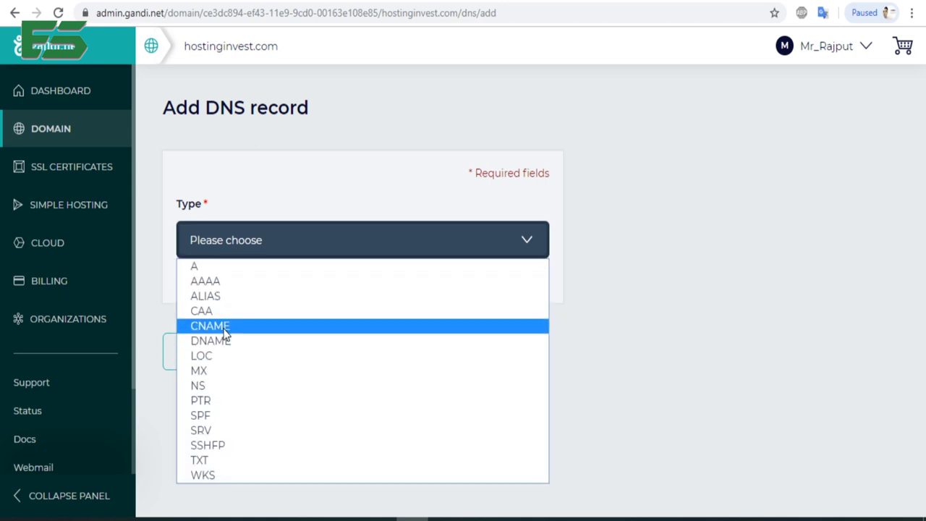
left_click(270, 325)
scroll(163, 196, "down", 2)
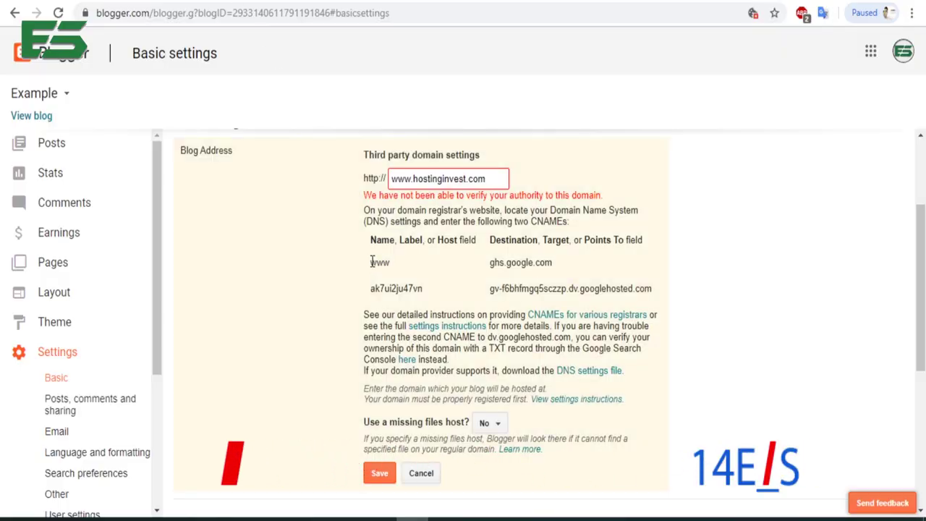
left_click_drag(371, 263, 391, 264)
key("ctrl+c")
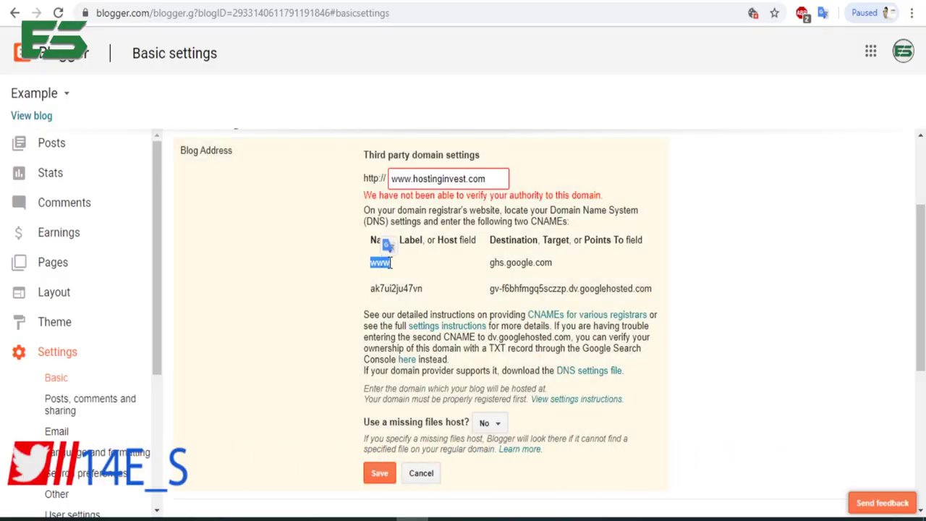
left_click(414, 2)
left_click(243, 306)
key("ctrl+v")
scroll(230, 285, "down", 2)
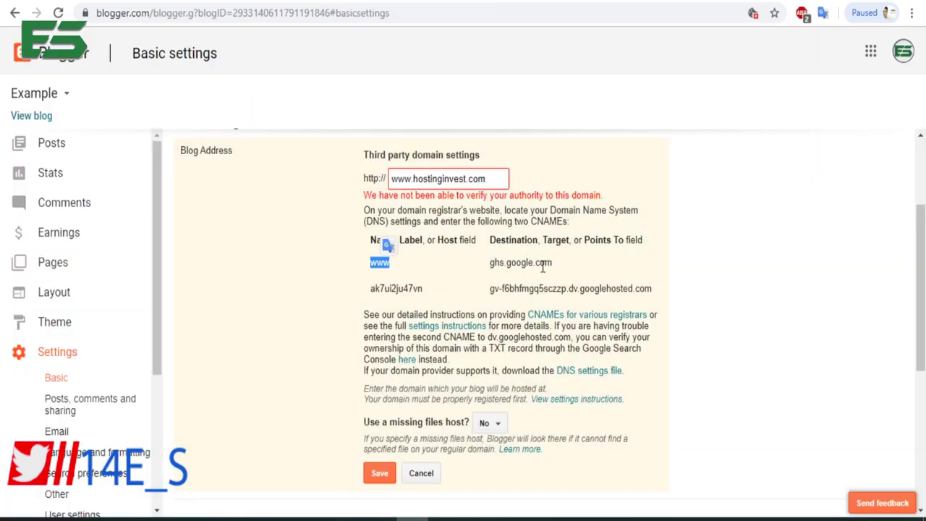
Step: Copy ghs.google.com from Blogger's domain settings as the CNAME record's hostname in Gandi, and create the record
left_click(542, 267)
left_click_drag(516, 264, 490, 264)
left_click(556, 269)
left_click_drag(556, 269, 489, 265)
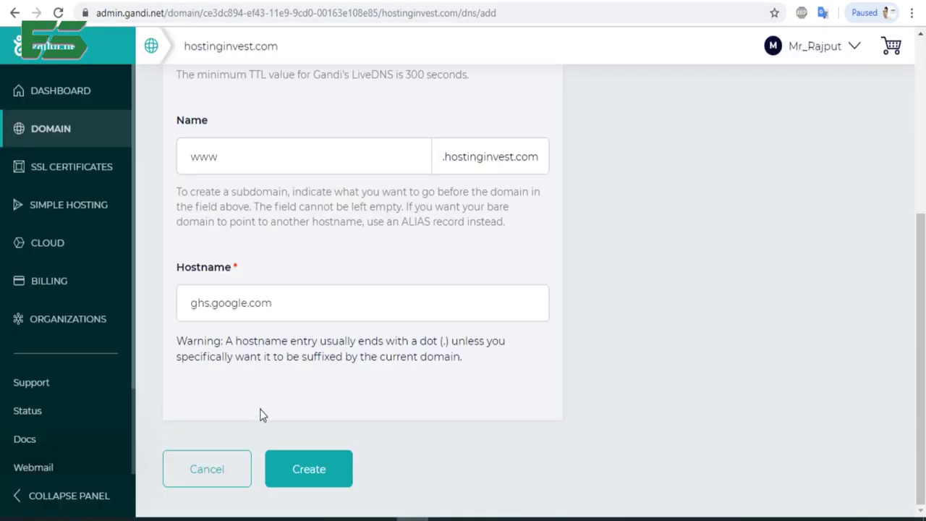
left_click(309, 471)
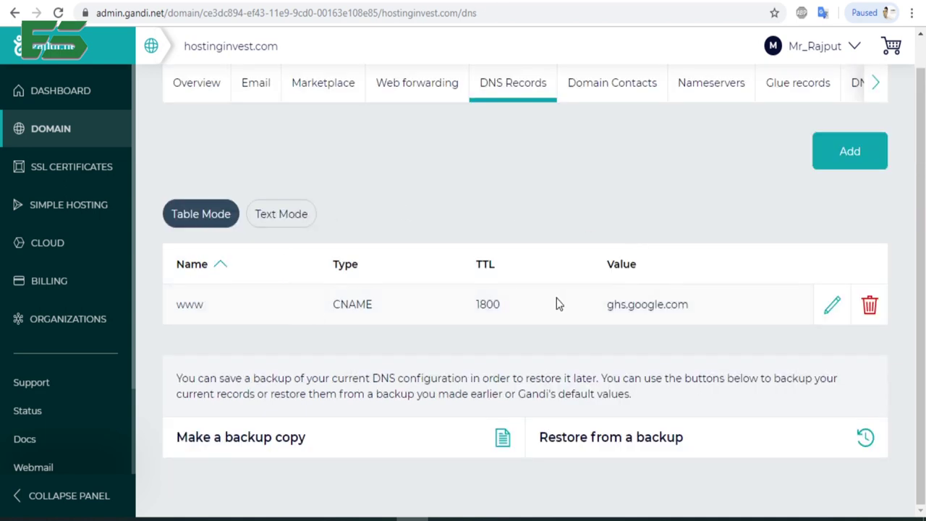
Step: Create a second CNAME record with the domain verification name and its googlehosted.com target given in Blogger's domain settings
left_click(838, 166)
left_click(291, 246)
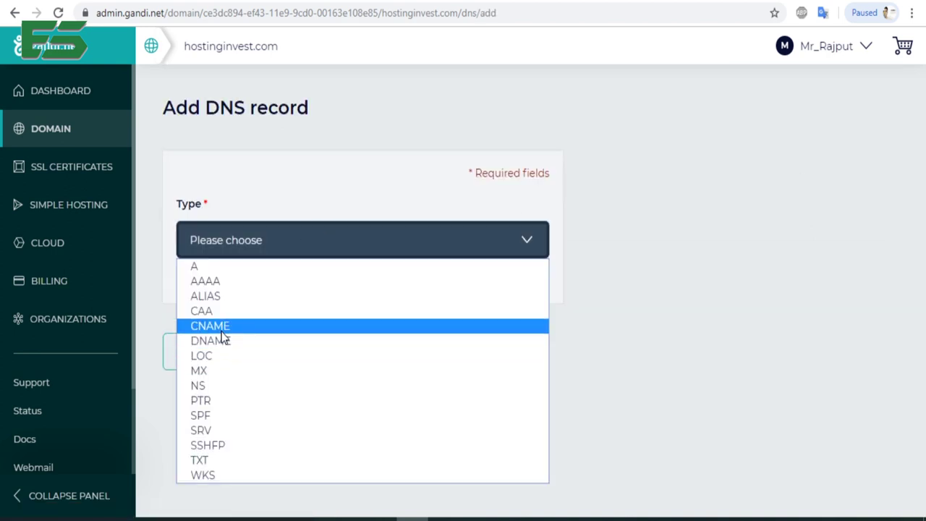
left_click(252, 325)
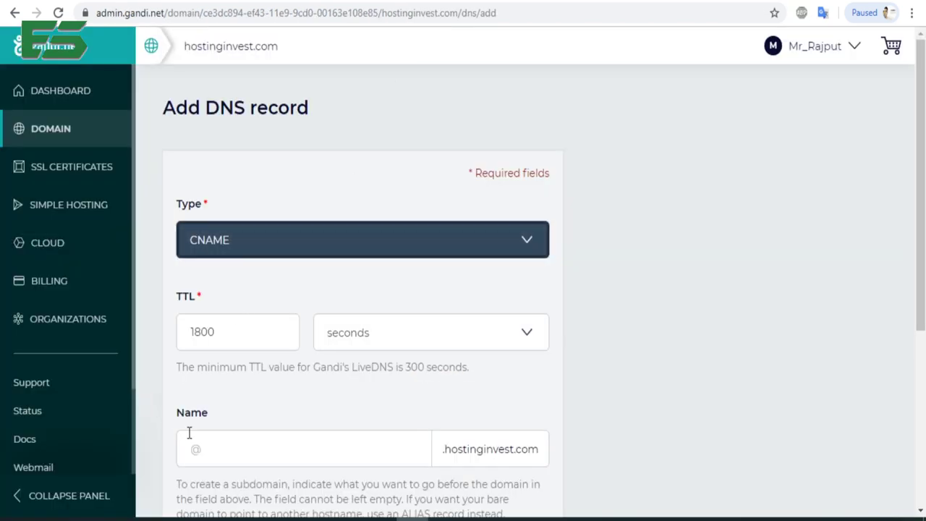
left_click(189, 434)
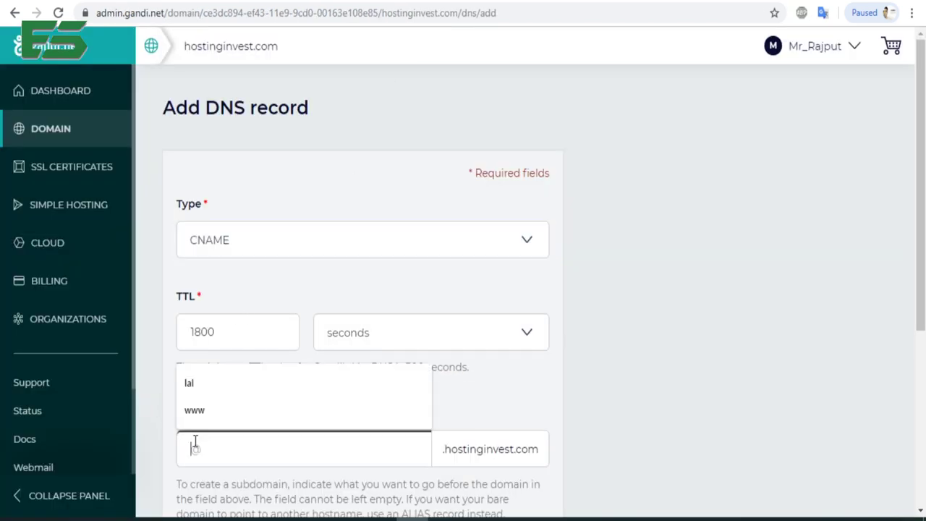
type("ak7ui2ju47vn")
scroll(149, 445, "down", 3)
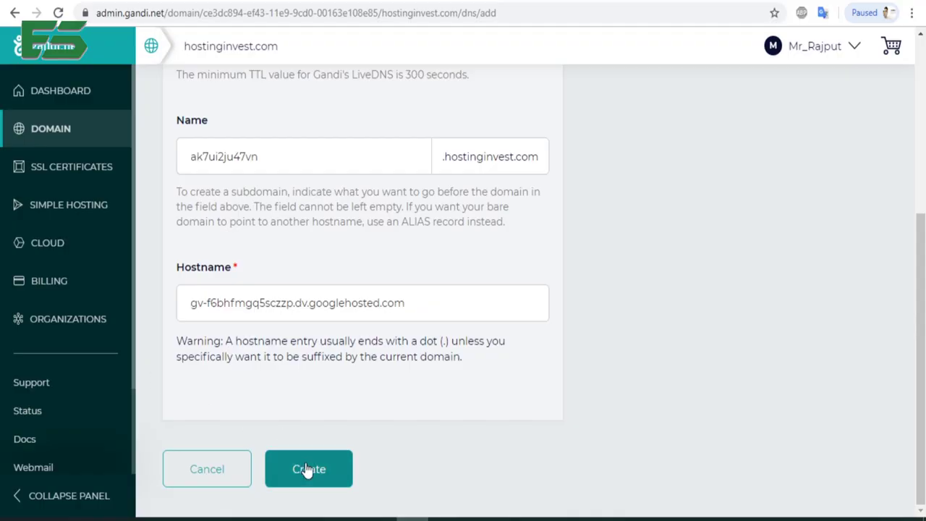
left_click(307, 470)
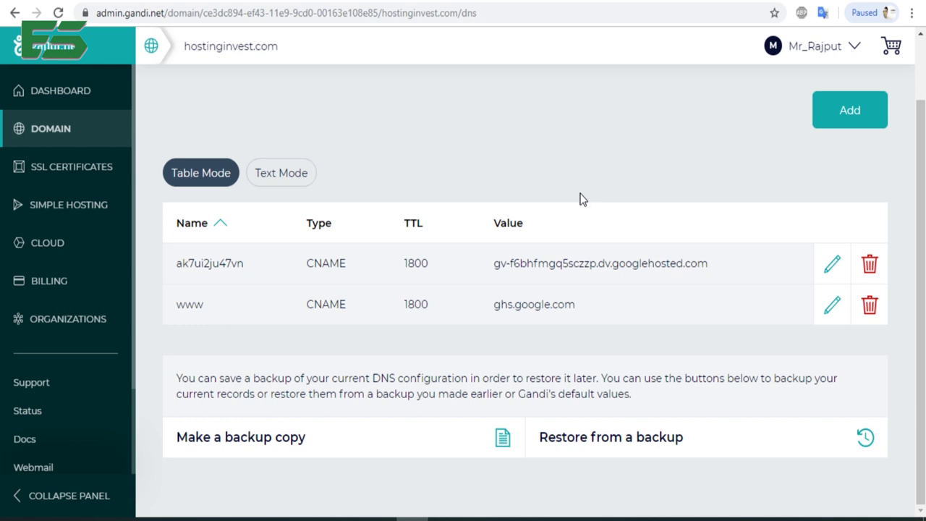
key("ctrl+Tab")
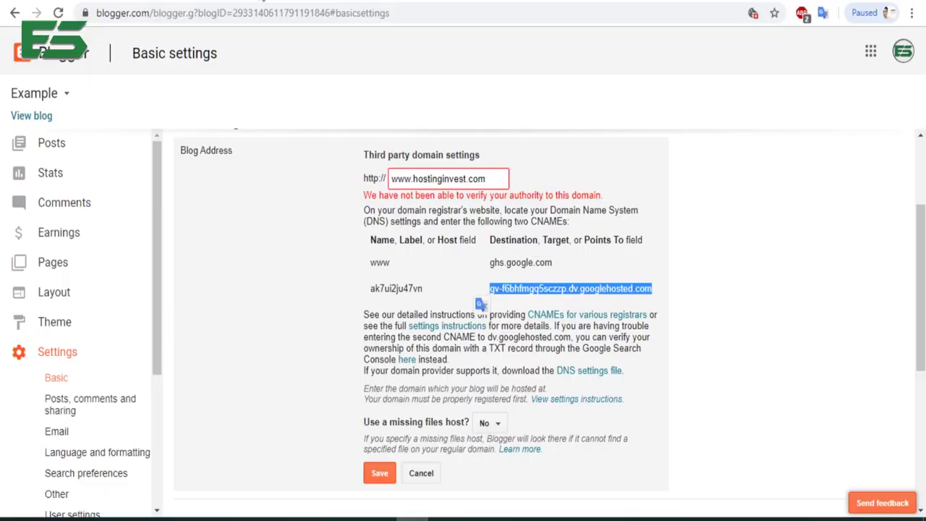
left_click(323, 330)
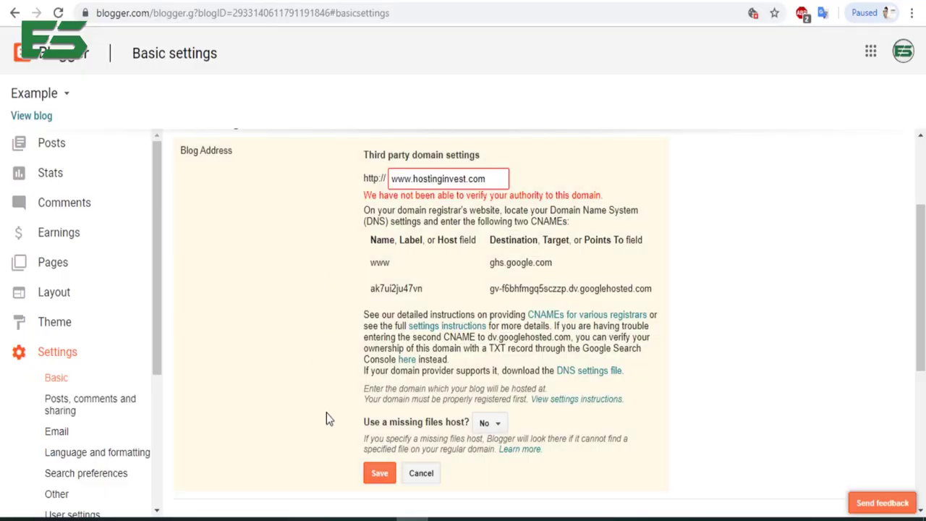
left_click(380, 474)
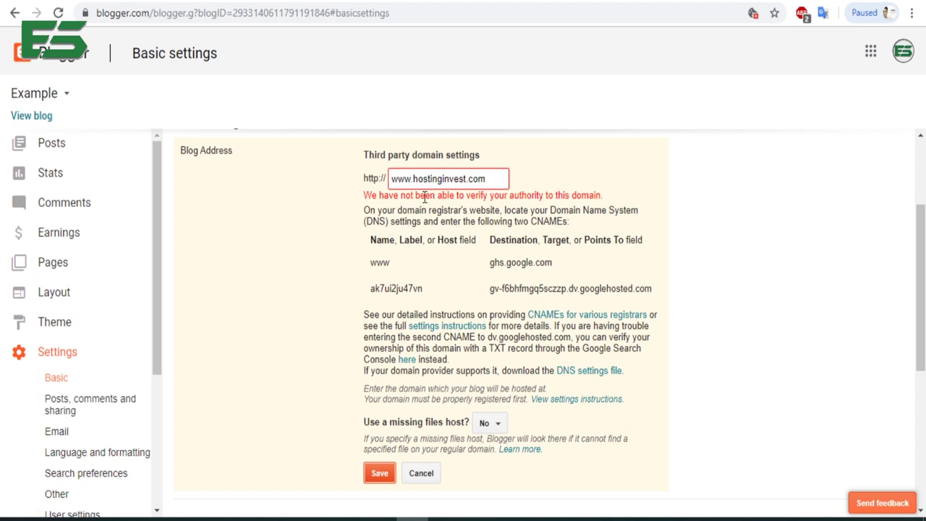
left_click(292, 238)
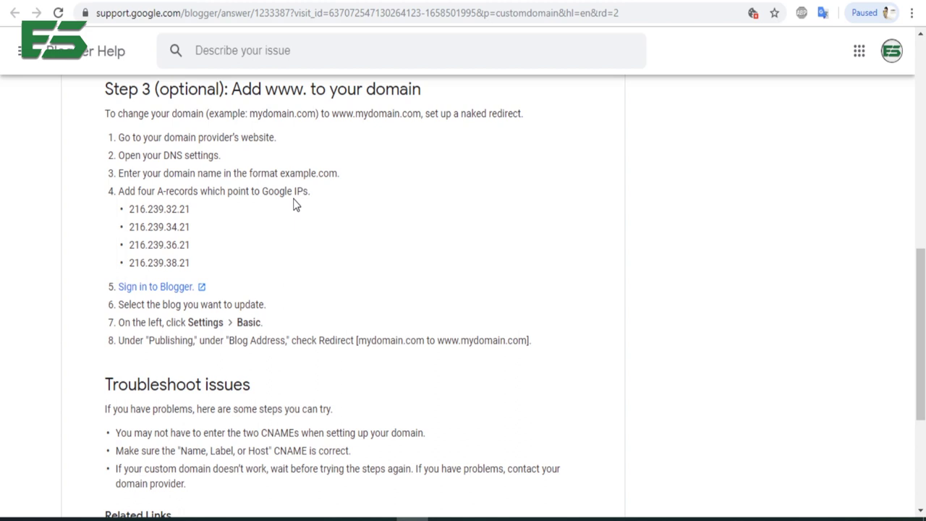
Step: Copy 216.239.32.21 from Blogger Help's Google IP list and start an A record for hostinginvest.com in Gandi
left_click_drag(193, 210, 131, 220)
key("ctrl+c")
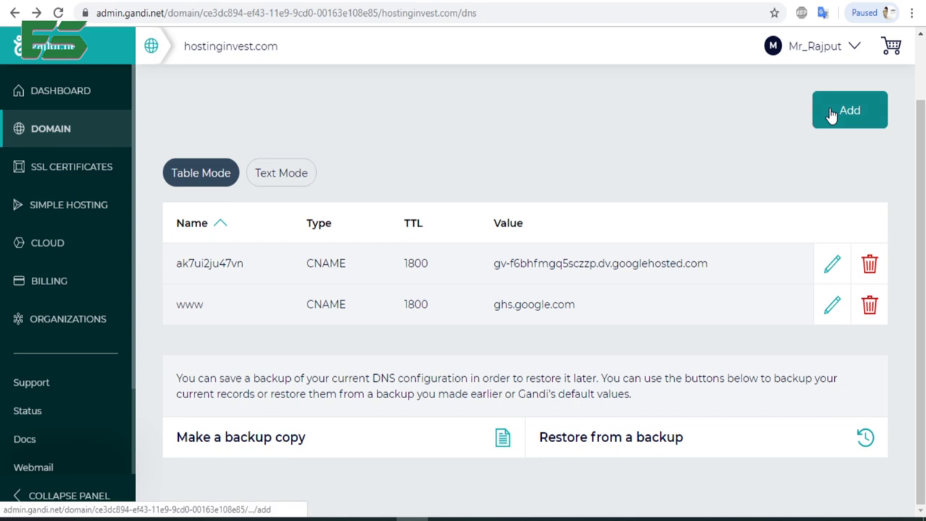
left_click(832, 116)
left_click(304, 243)
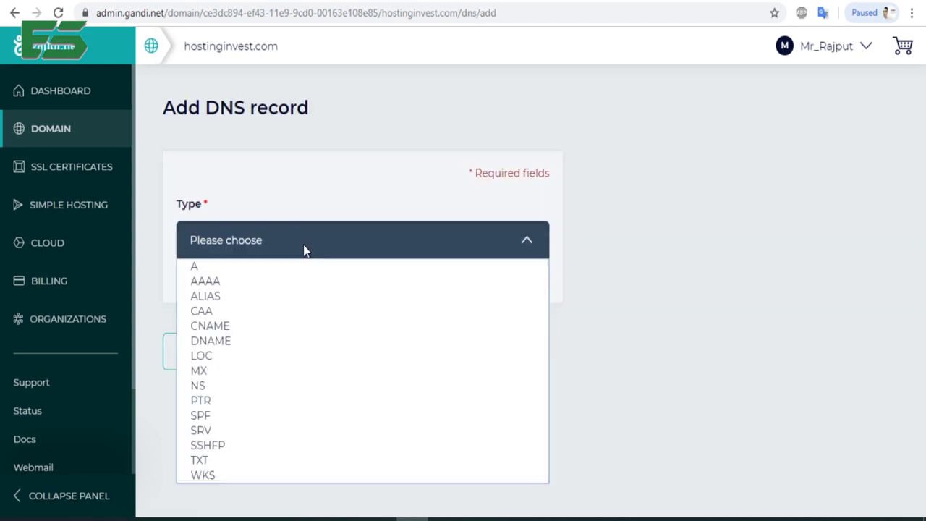
left_click(233, 271)
scroll(217, 254, "down", 3)
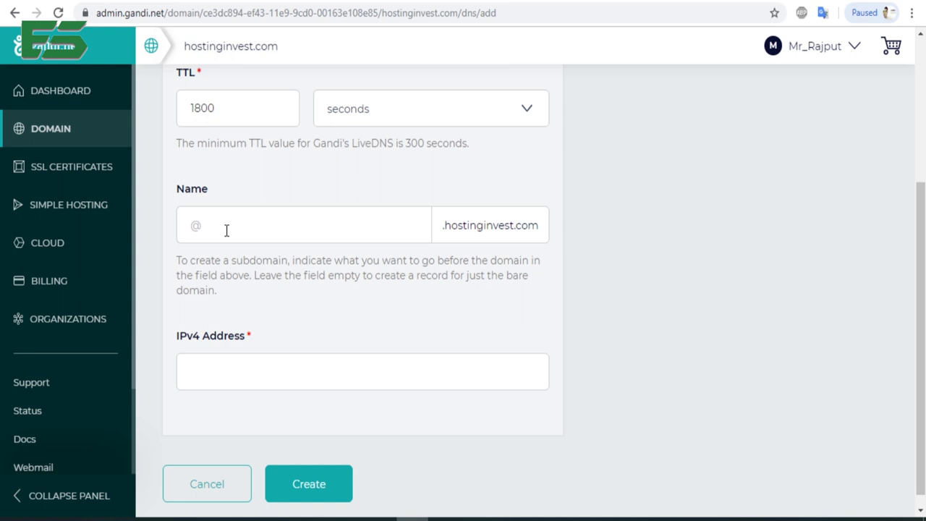
Step: Create the A record with name @ and IPv4 address 216.239.32.21, and add matching records for 216.239.34.21, 216.239.36.21 and 216.239.38.21
left_click(227, 230)
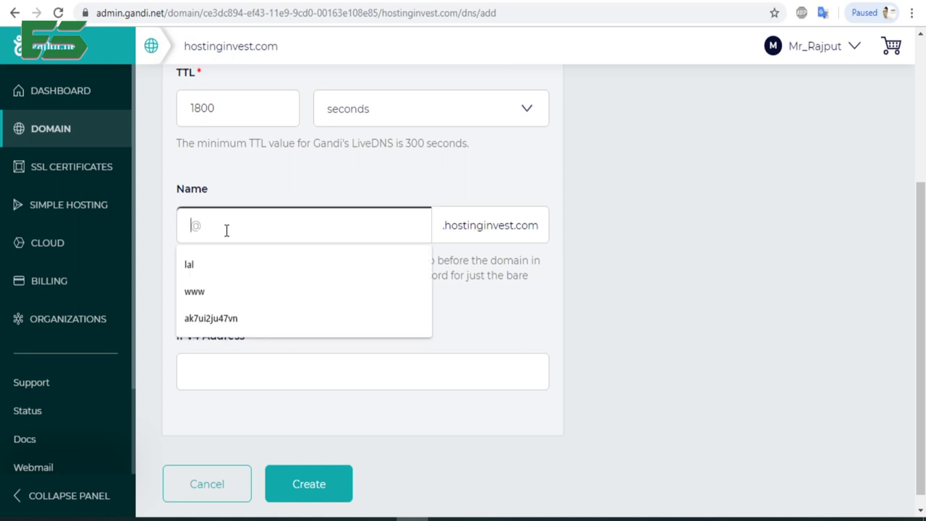
left_click(162, 223)
left_click(225, 377)
key("ctrl+v")
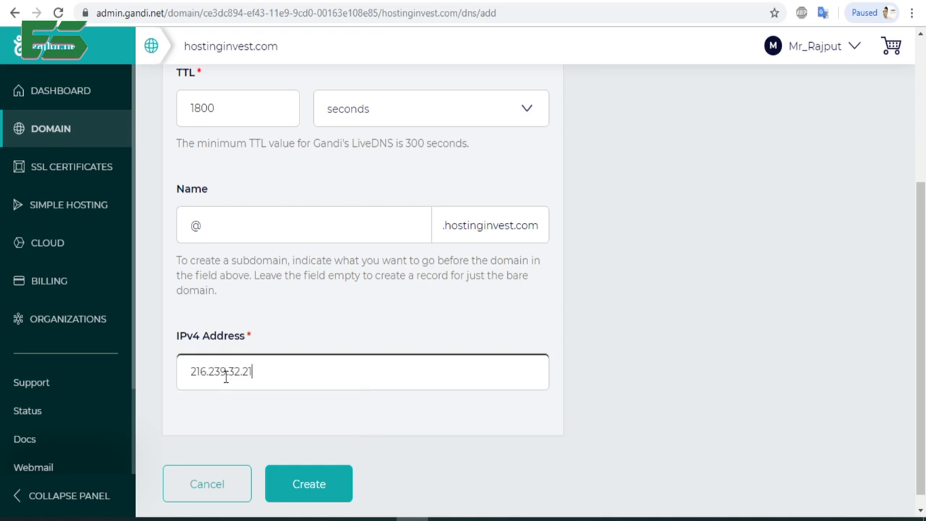
left_click(156, 356)
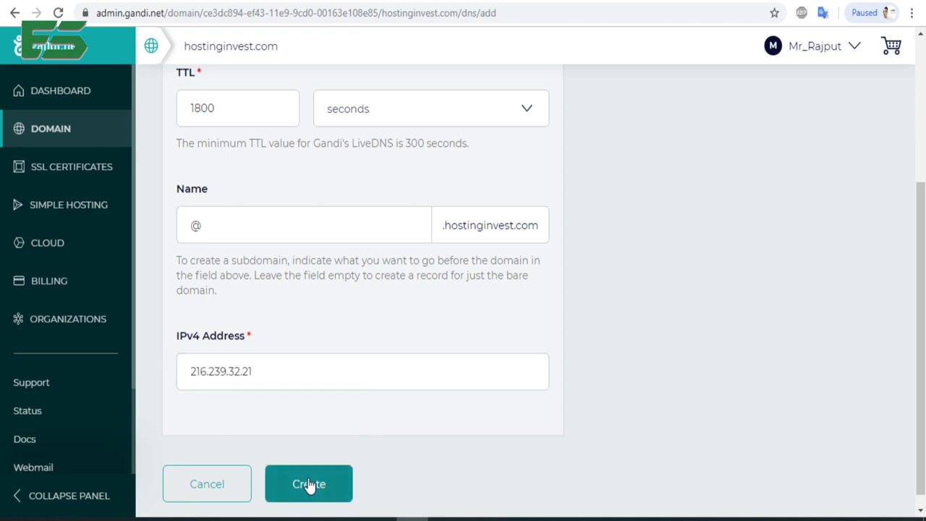
key("ctrl+Tab")
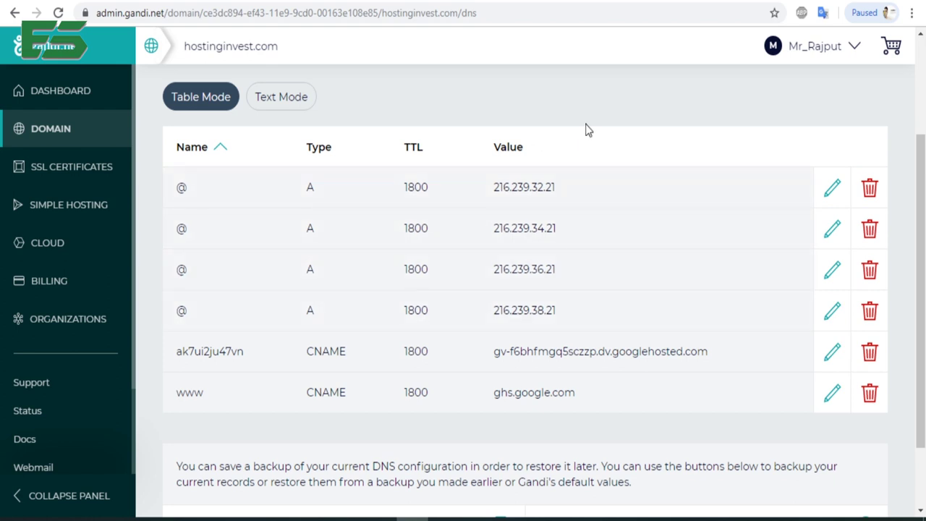
Step: Review the DNS records, and open the Search Console ownership verification from Blogger's third-party domain settings
scroll(662, 130, "up", 1)
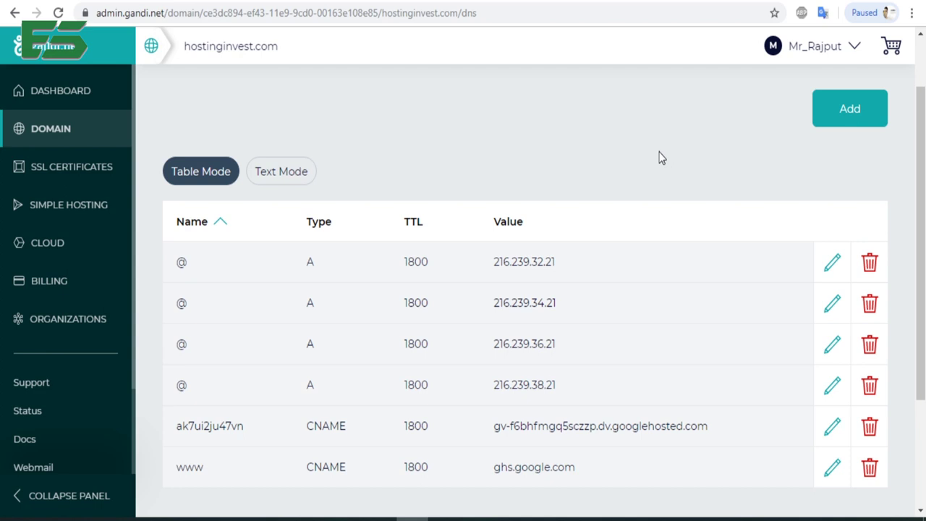
scroll(661, 154, "down", 1)
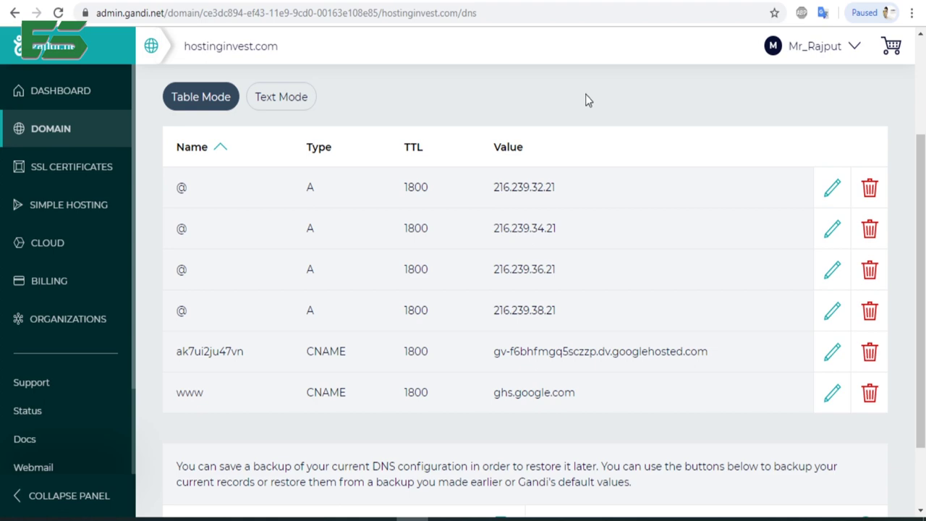
key("ctrl+Tab")
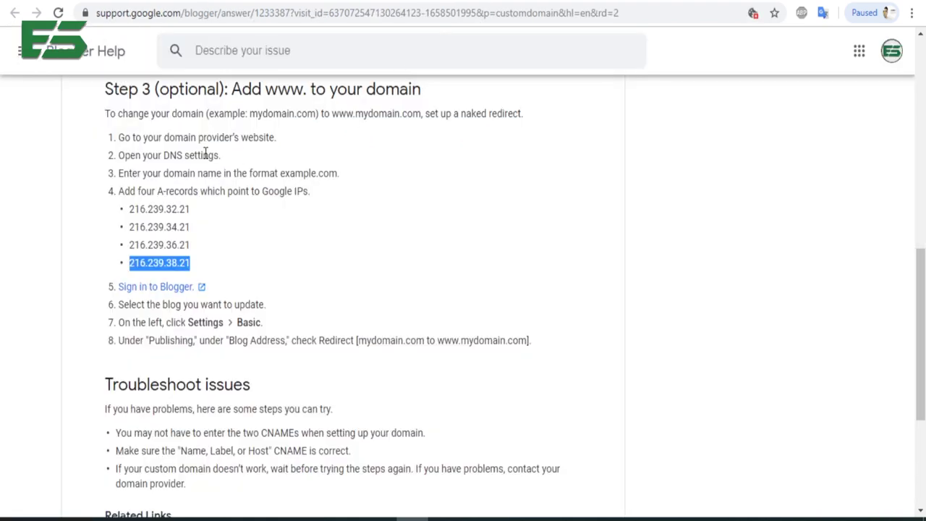
key("ctrl+Tab")
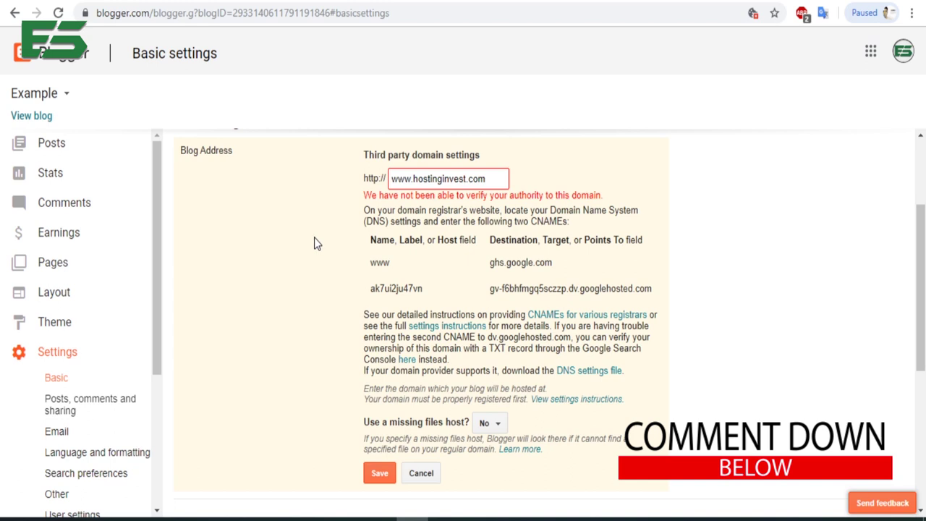
left_click(407, 360)
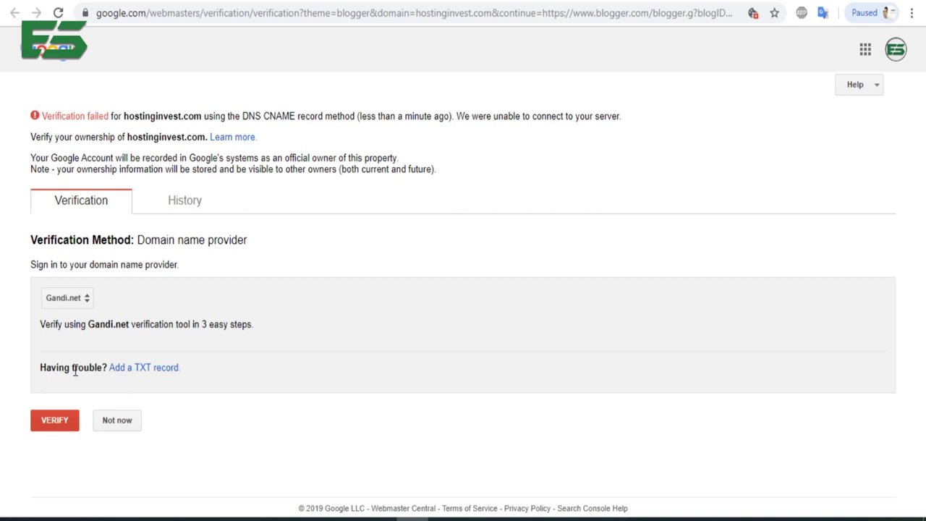
Step: Try to verify hostinginvest.com with the Gandi.net verification tool by authorizing GoogleApps, and close the authorization window
left_click(55, 422)
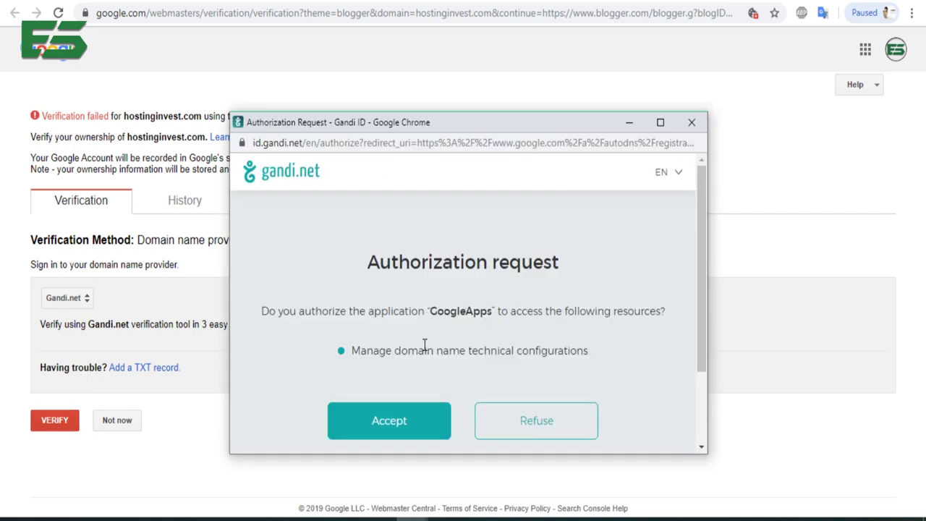
left_click(404, 422)
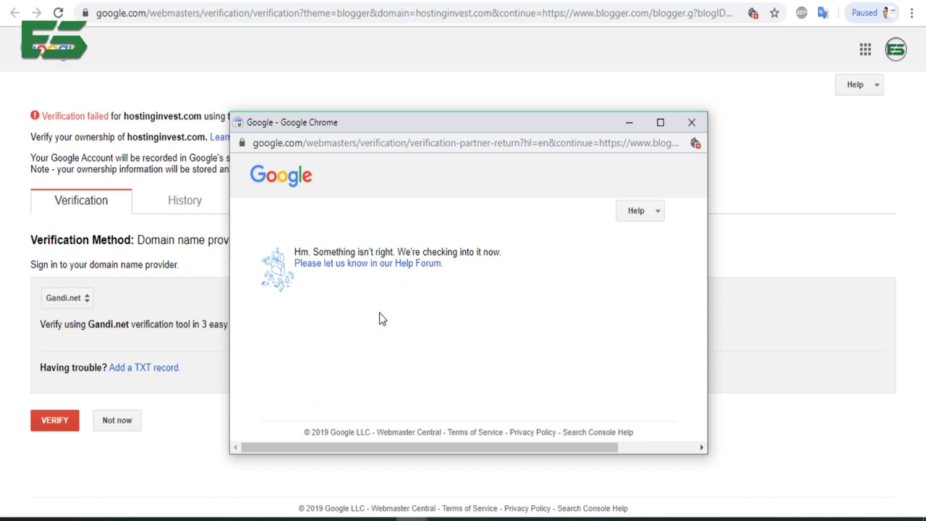
left_click(692, 122)
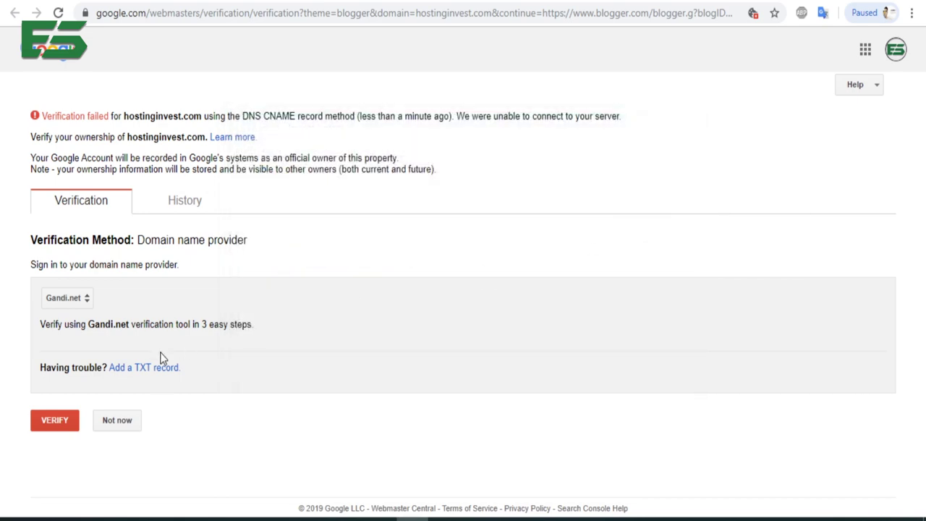
Step: Choose TXT record verification for hostinginvest.com, copy the google-site-verification value, and return to Gandi's DNS records
left_click(144, 368)
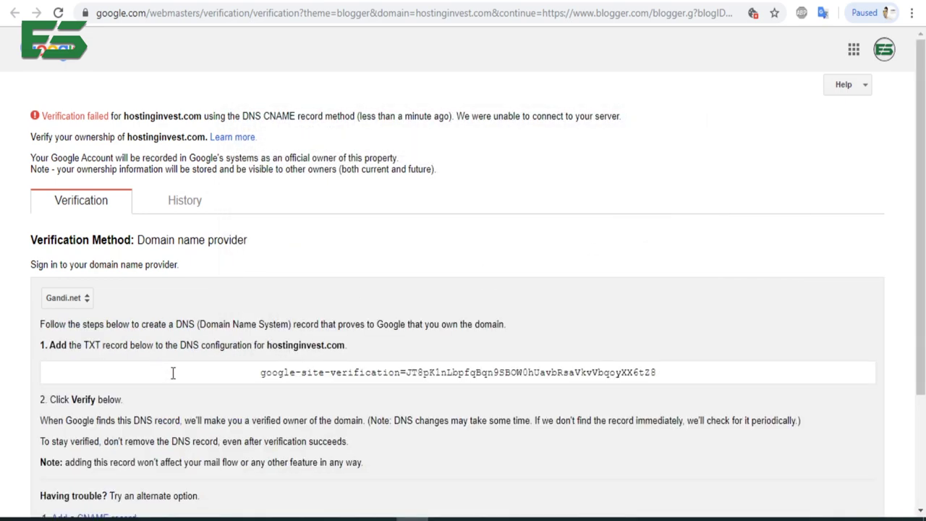
scroll(261, 302, "down", 1)
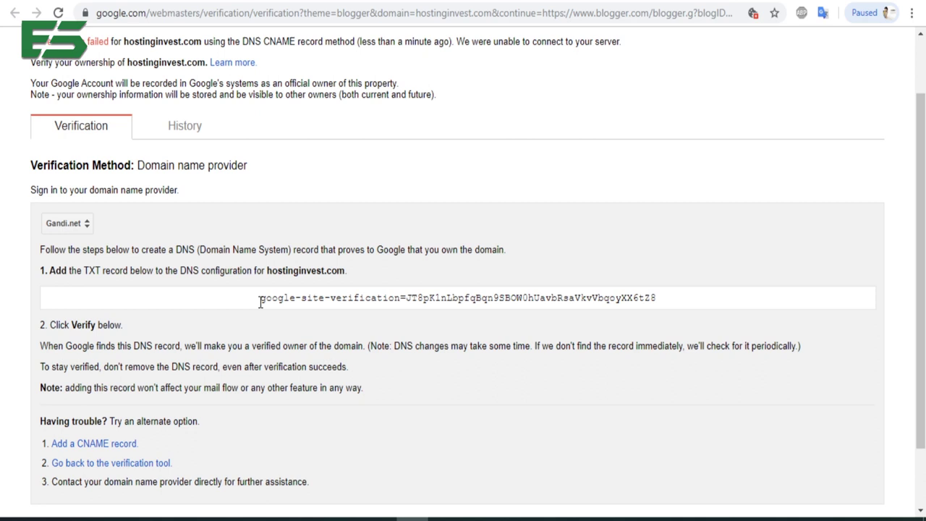
left_click_drag(260, 300, 670, 302)
key("ctrl+c")
left_click(18, 304)
left_click(548, 1)
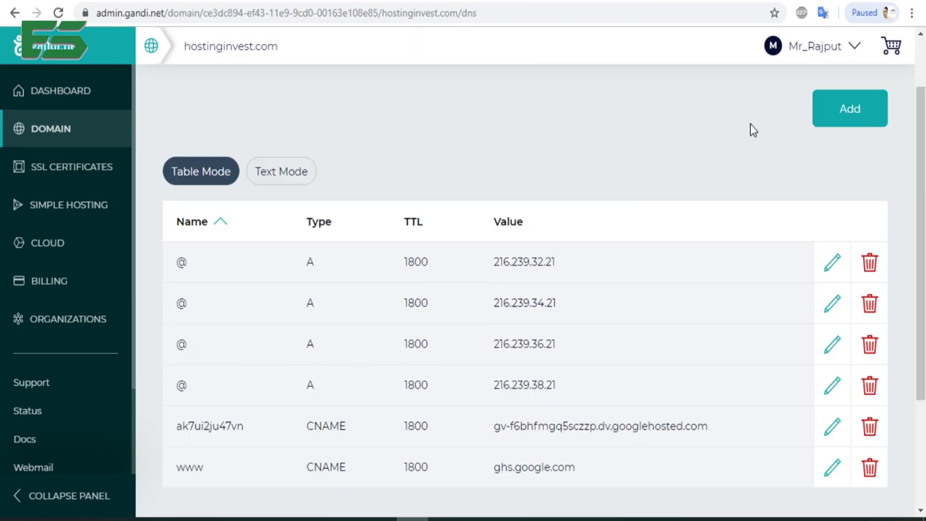
Step: Create a TXT record for hostinginvest.com with name @ and the copied site verification token as its text value
left_click(848, 115)
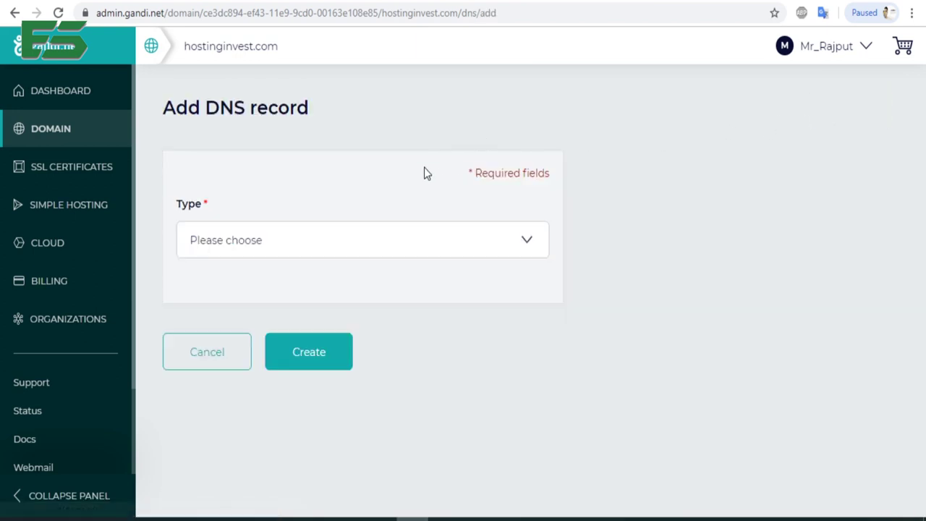
left_click(335, 243)
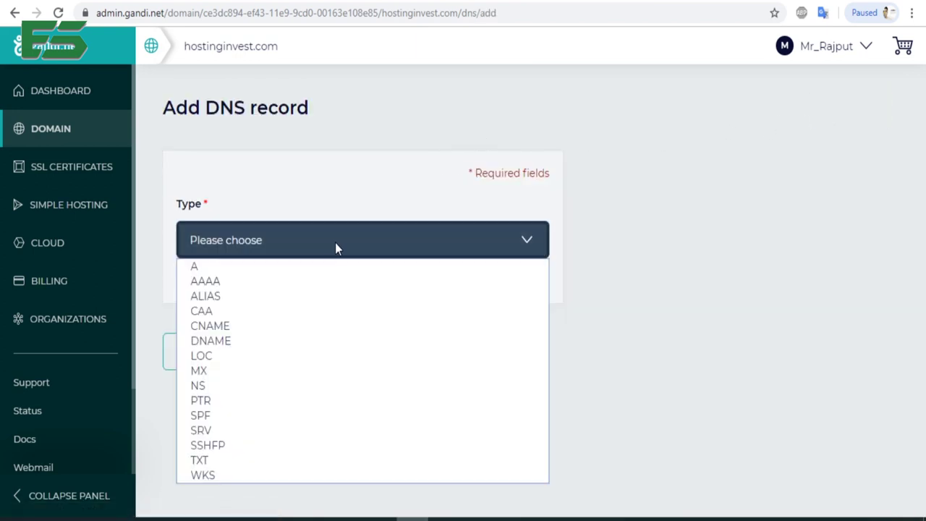
left_click(206, 463)
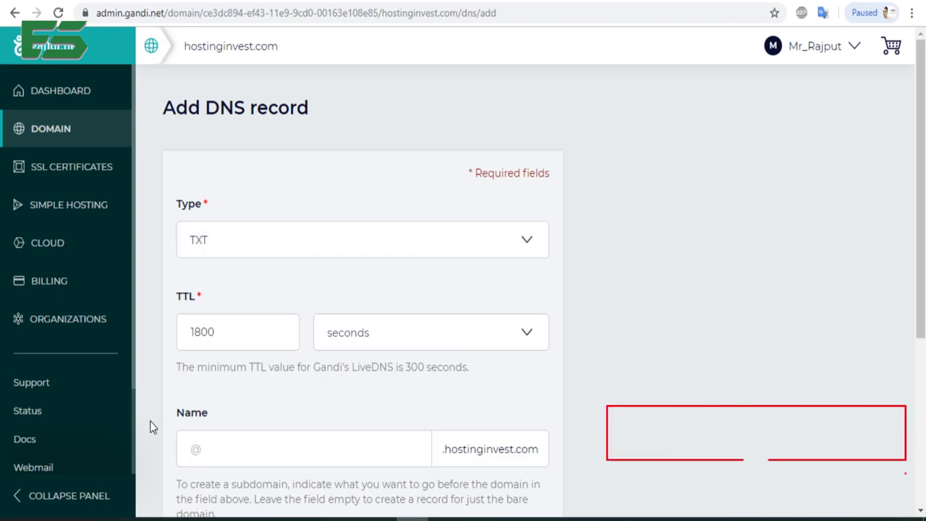
scroll(152, 427, "down", 3)
left_click(219, 379)
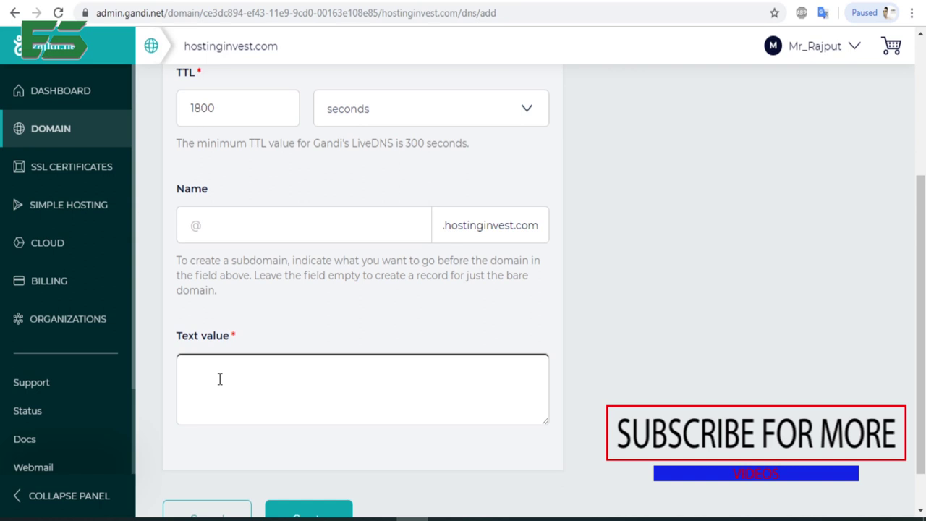
key("ctrl+v")
left_click(221, 225)
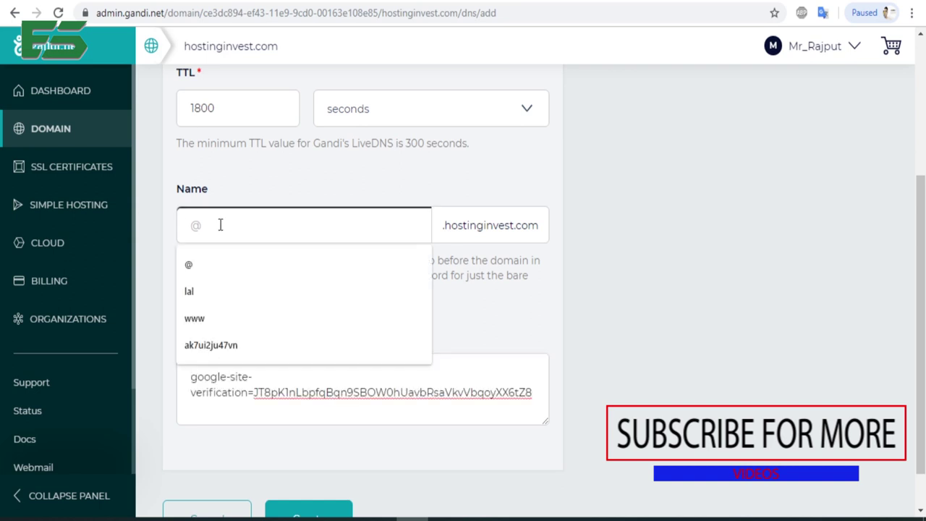
type("@")
left_click(154, 258)
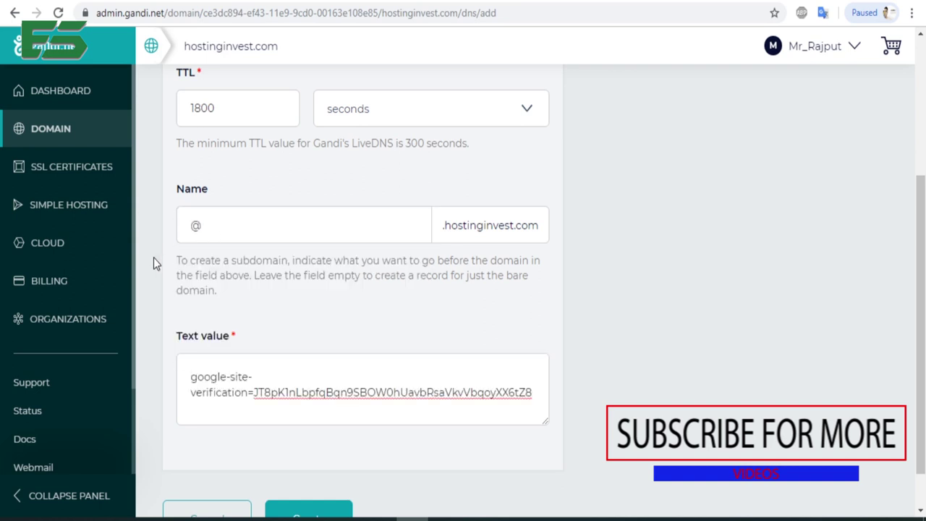
scroll(154, 258, "down", 1)
left_click(306, 456)
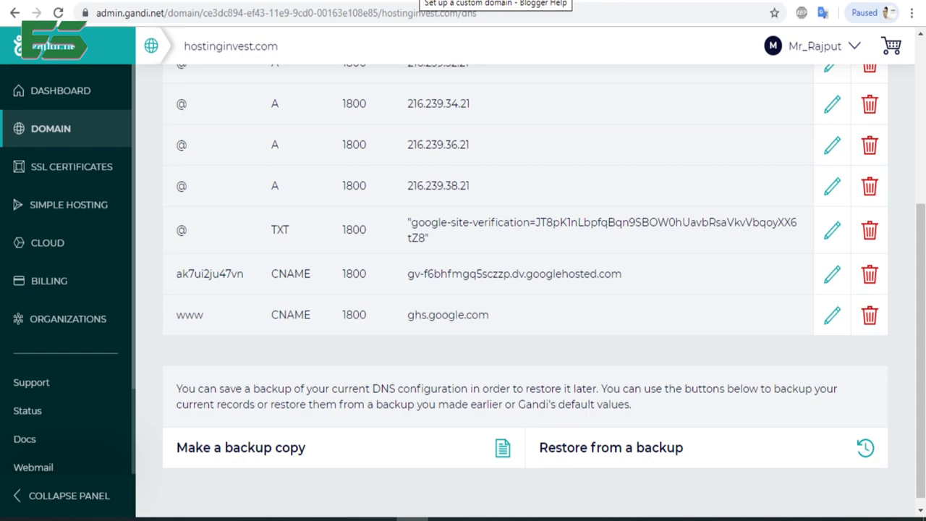
Step: Return to Google's verification page, verify ownership of hostinginvest.com, and continue to Blogger's basic settings
key("ctrl+Tab")
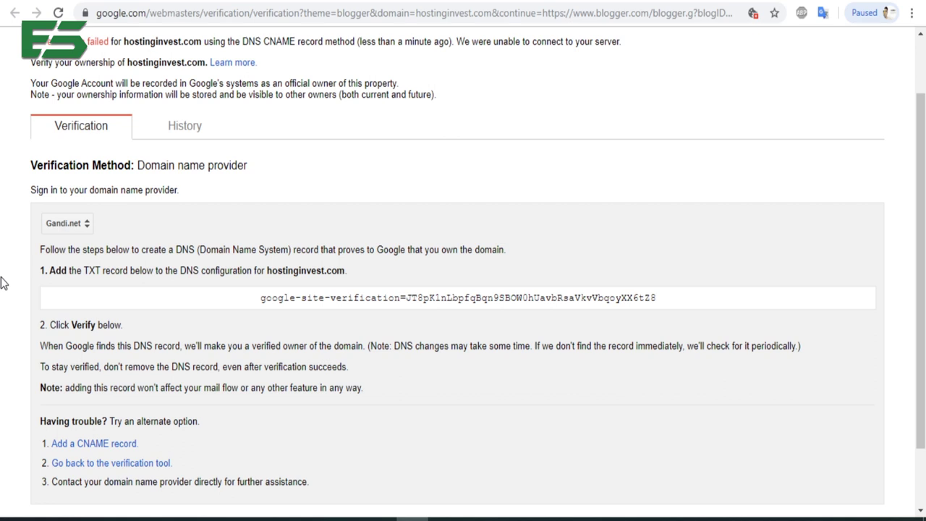
scroll(4, 282, "down", 1)
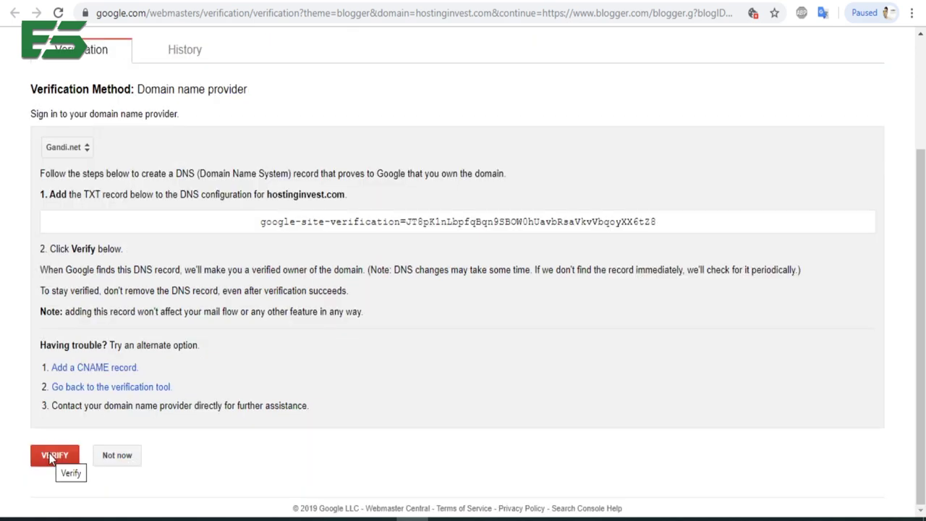
left_click(51, 457)
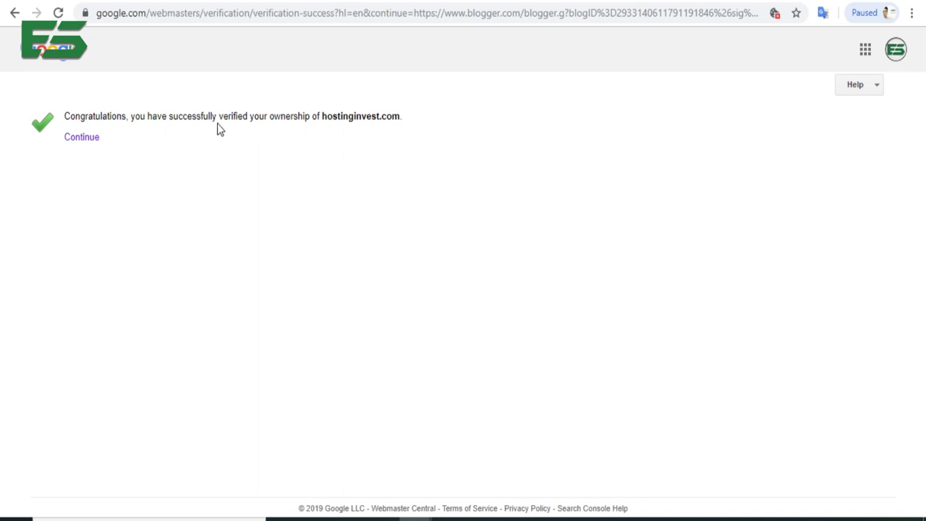
left_click_drag(402, 116, 62, 116)
left_click(212, 172)
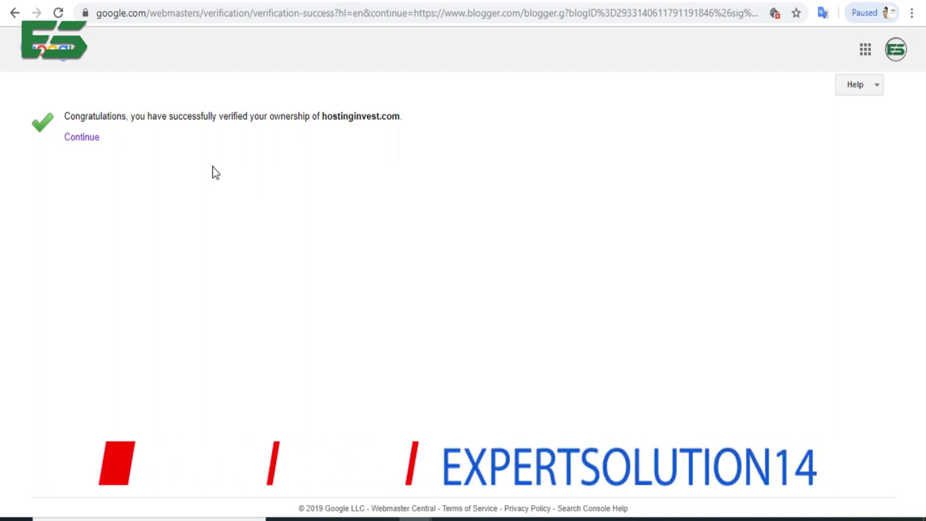
left_click(92, 141)
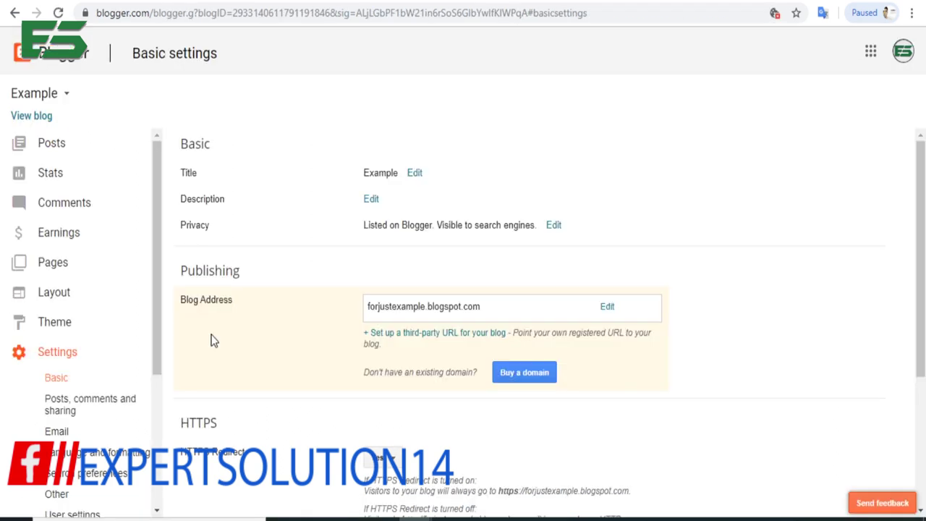
left_click(391, 338)
type("hostinginvest.com")
key("Home")
type("www.")
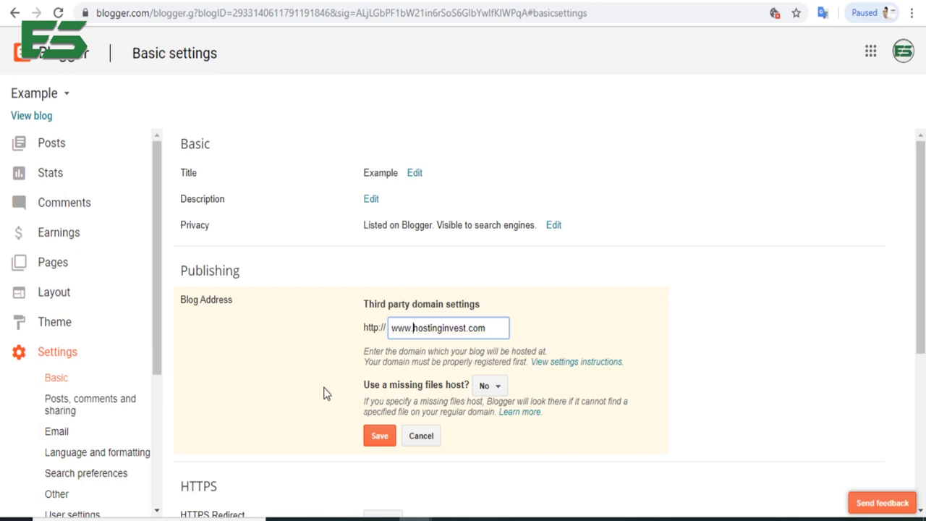
left_click(378, 436)
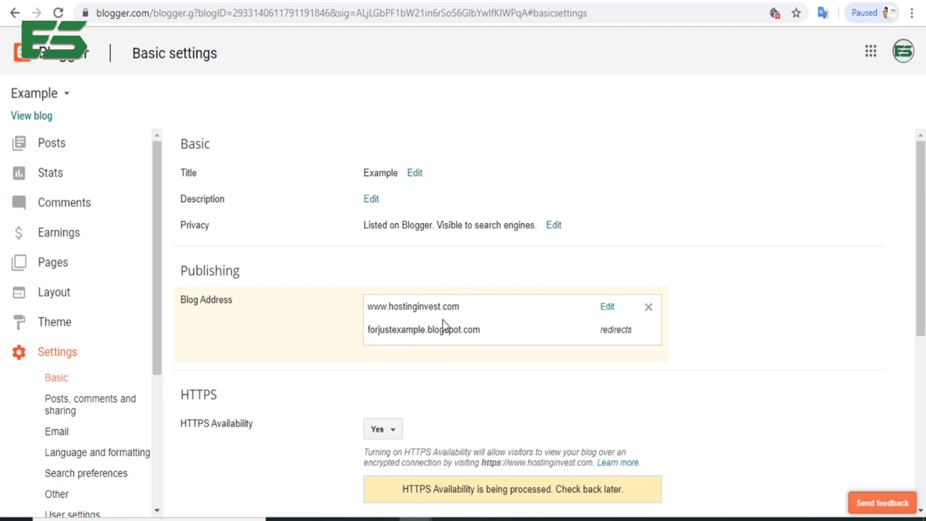
Step: Check the blog's HTTPS settings and the live hostinginvest.com page, ending back in Blogger's basic settings
scroll(288, 391, "down", 1)
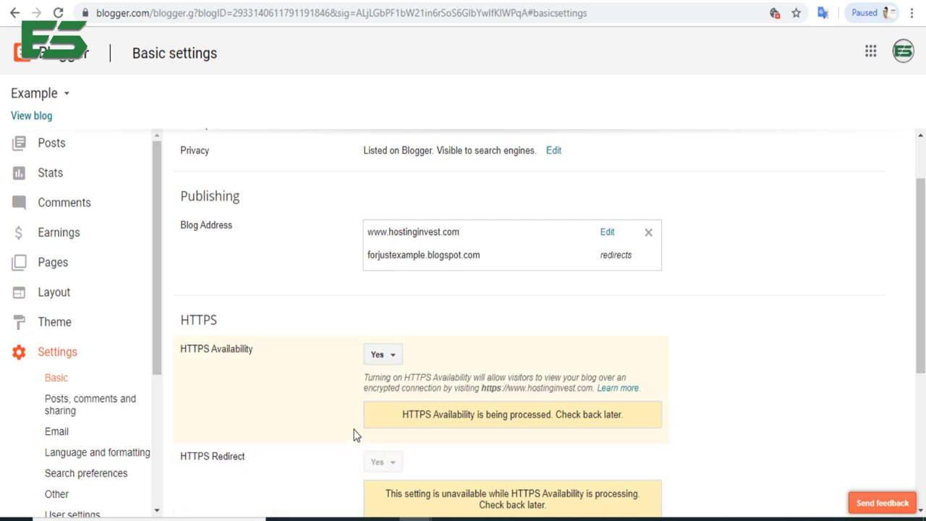
scroll(354, 434, "down", 1)
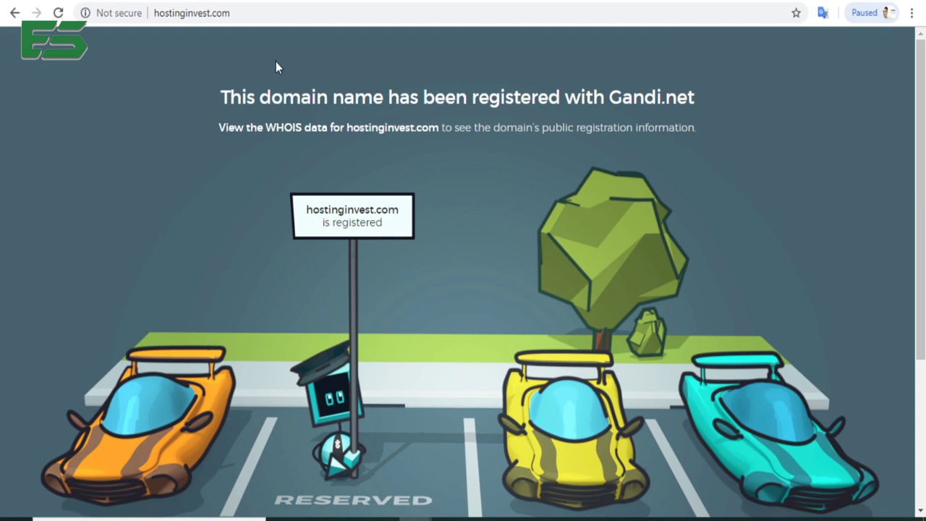
left_click(315, 2)
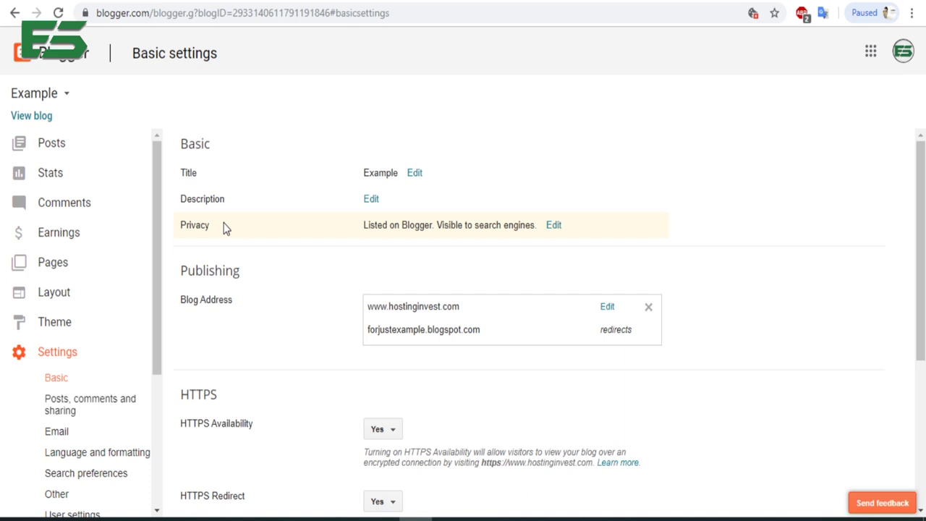
scroll(242, 258, "down", 2)
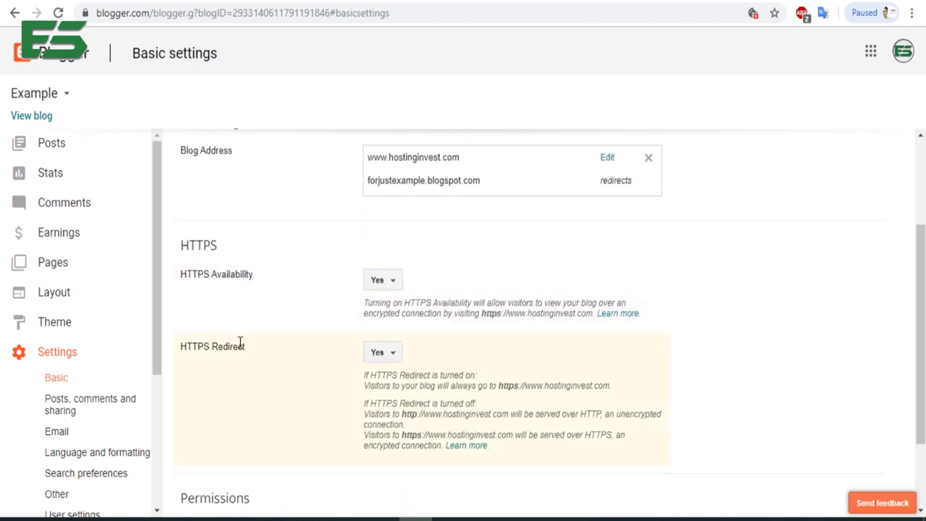
left_click(607, 164)
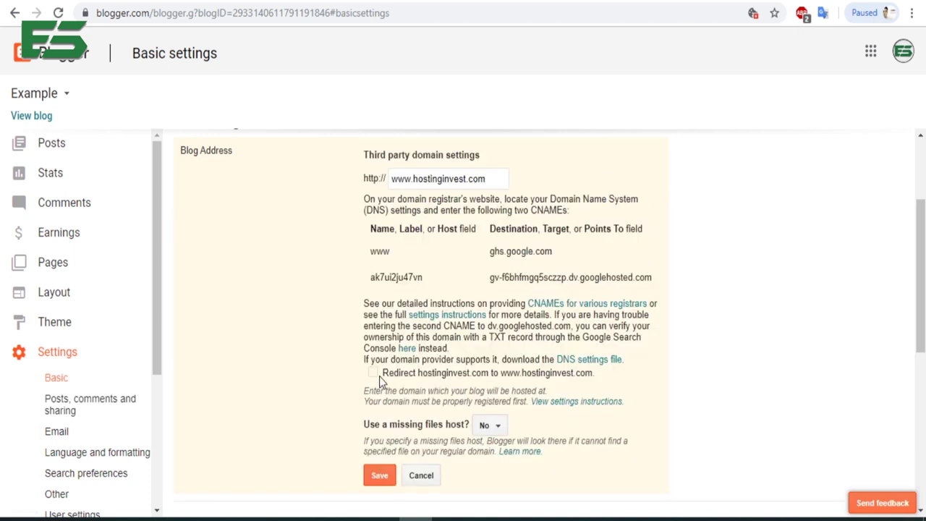
left_click(373, 373)
left_click(386, 479)
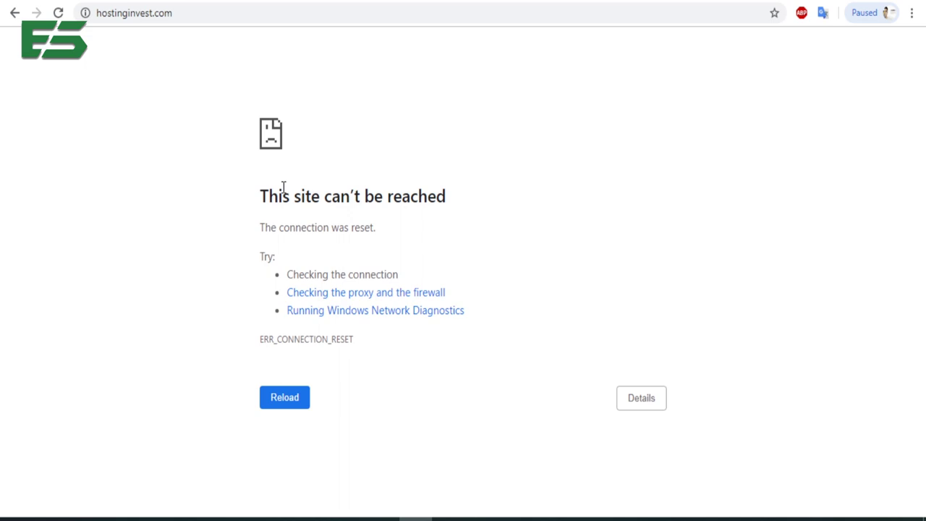
Step: Reload the live hostinginvest.com page and check the redirect option in Blogger's third-party domain settings without changing it
key("F5")
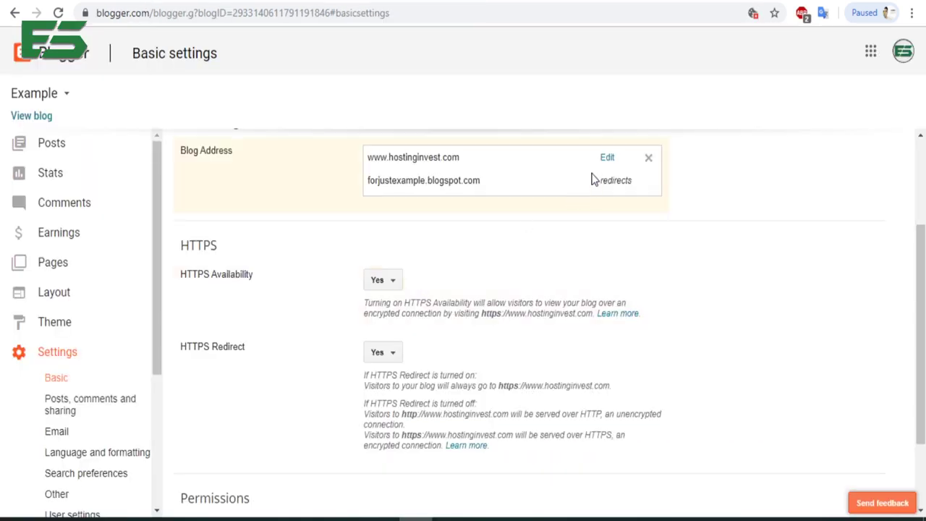
left_click(608, 157)
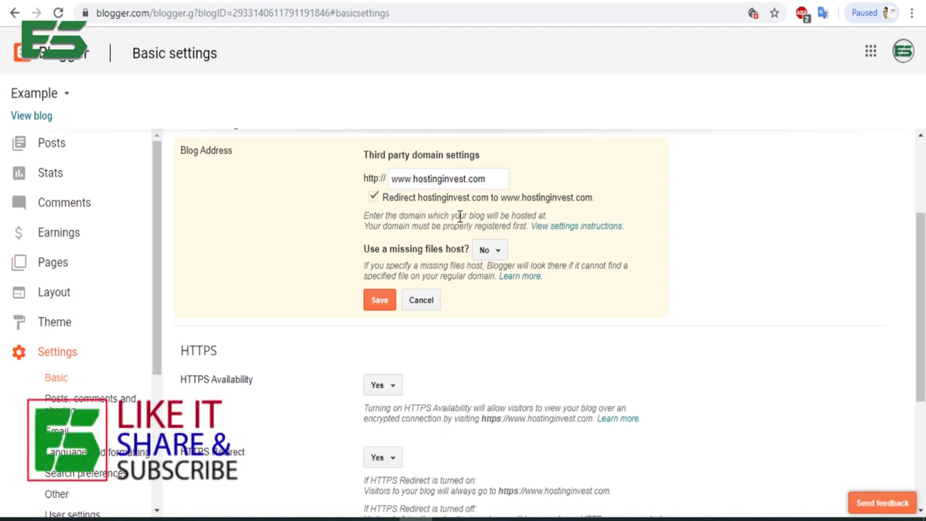
left_click(421, 301)
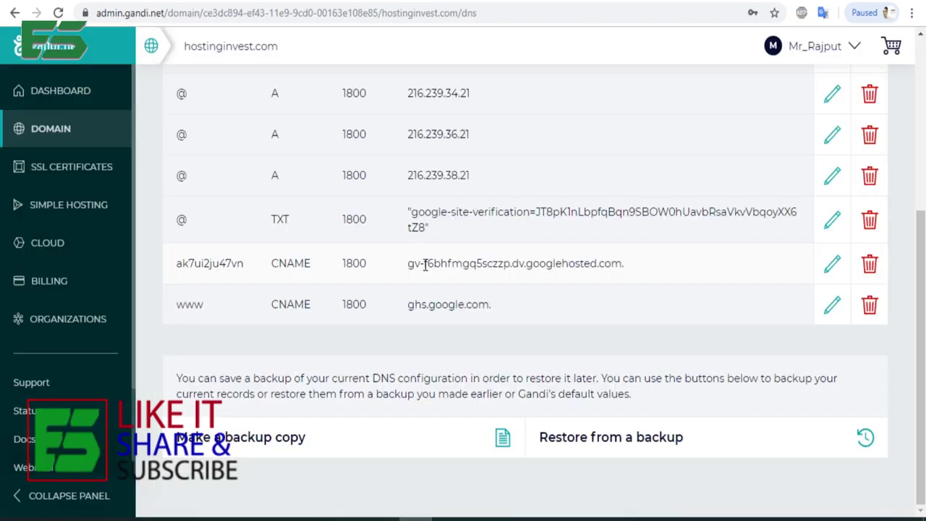
Step: In Gandi's DNS records, inspect the hostnames of the googlehosted.com and www CNAME records, leaving both without saving changes
left_click(834, 266)
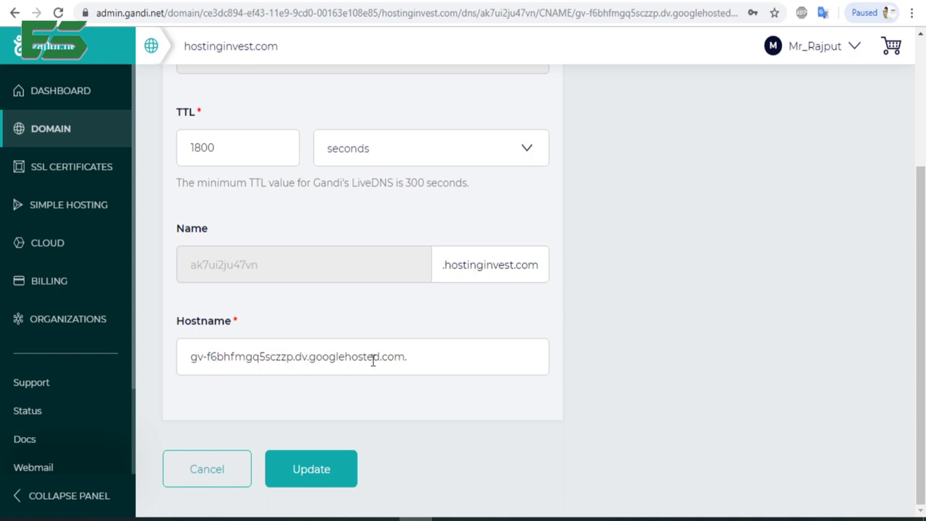
left_click(418, 358)
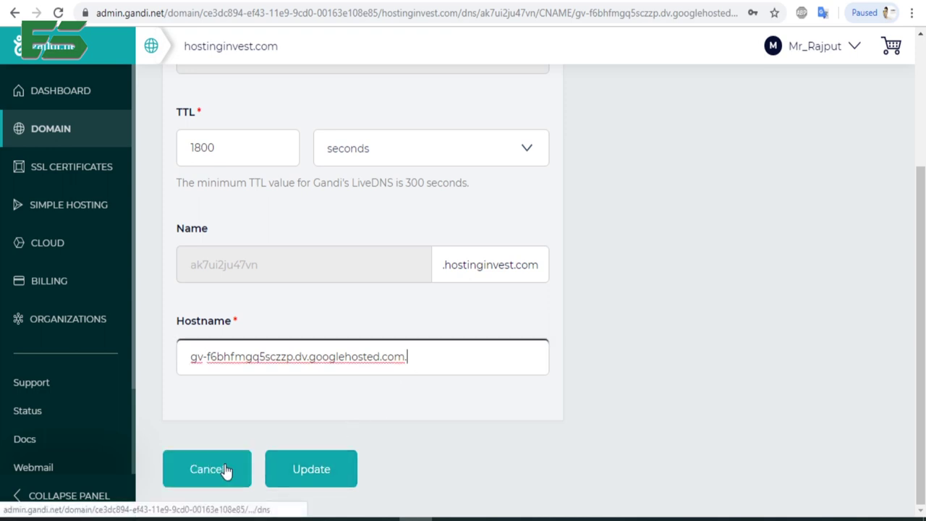
left_click(252, 470)
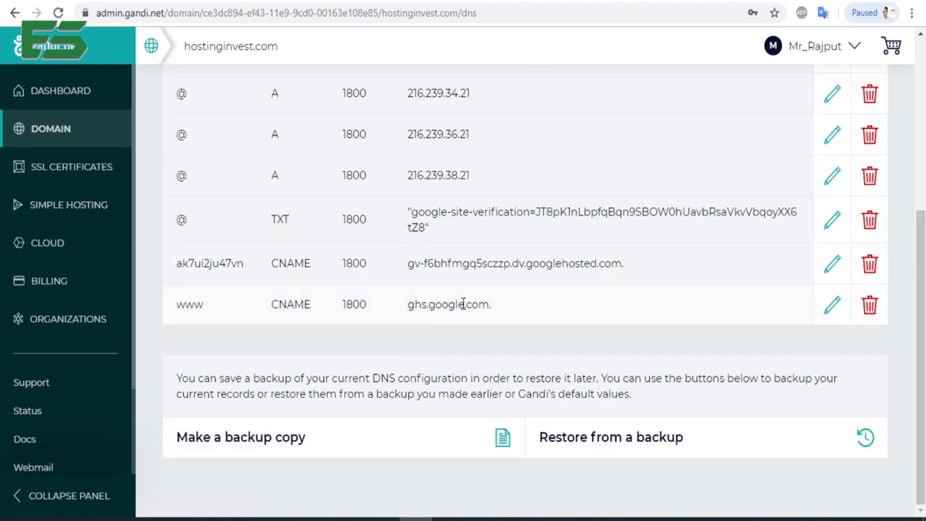
left_click(841, 317)
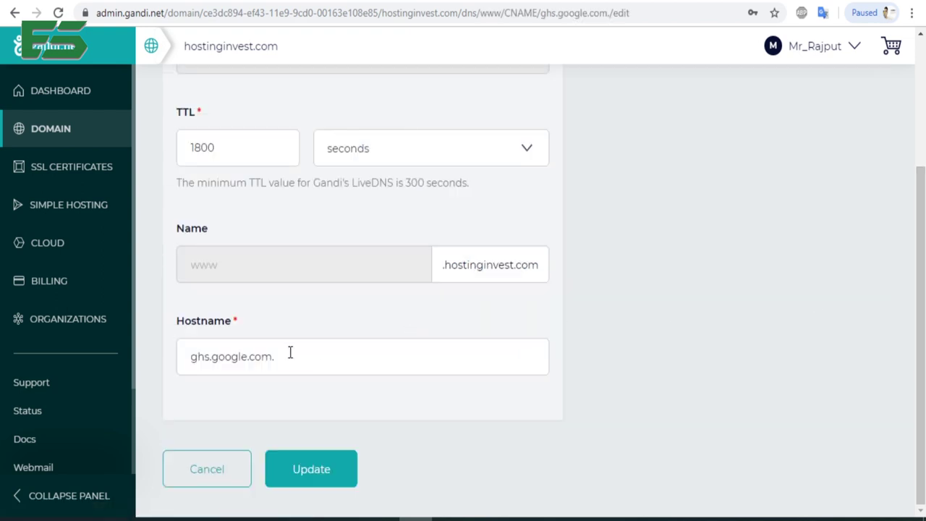
left_click(217, 474)
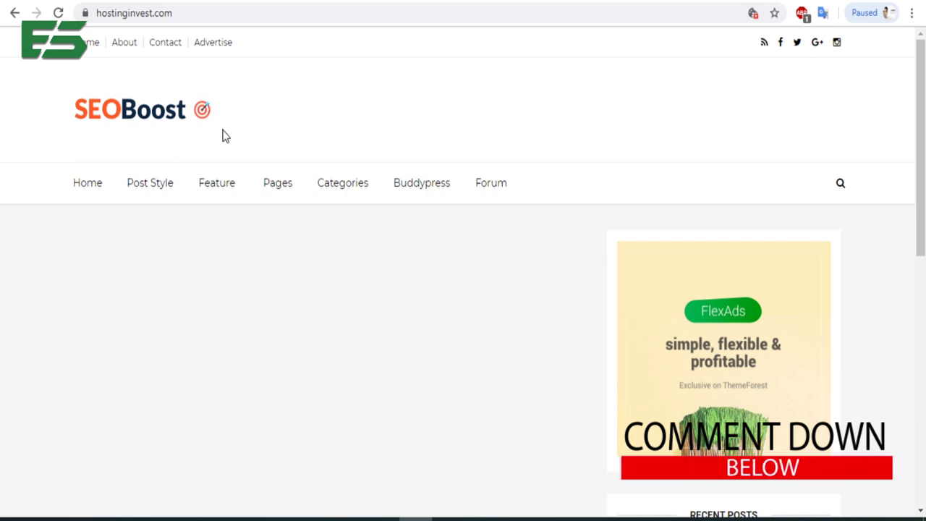
Step: Look over the live hostinginvest.com page and review the A, TXT and CNAME records at Gandi, ending back on the live site
scroll(184, 163, "down", 8)
scroll(184, 165, "up", 8)
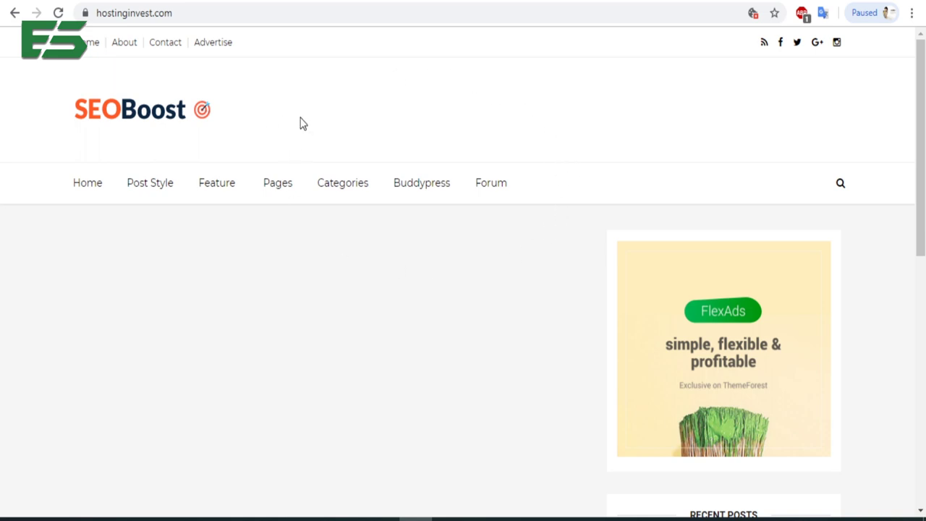
scroll(325, 98, "down", 3)
scroll(345, 112, "up", 3)
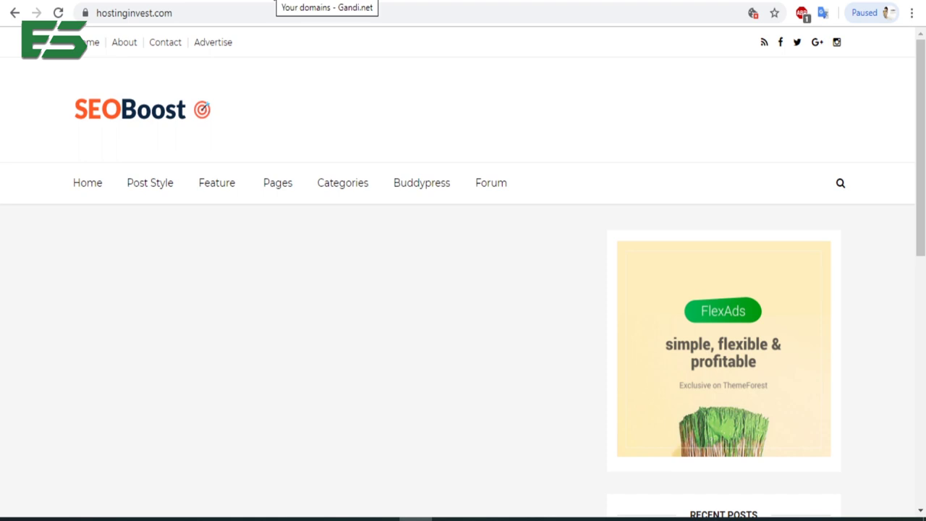
left_click(275, 2)
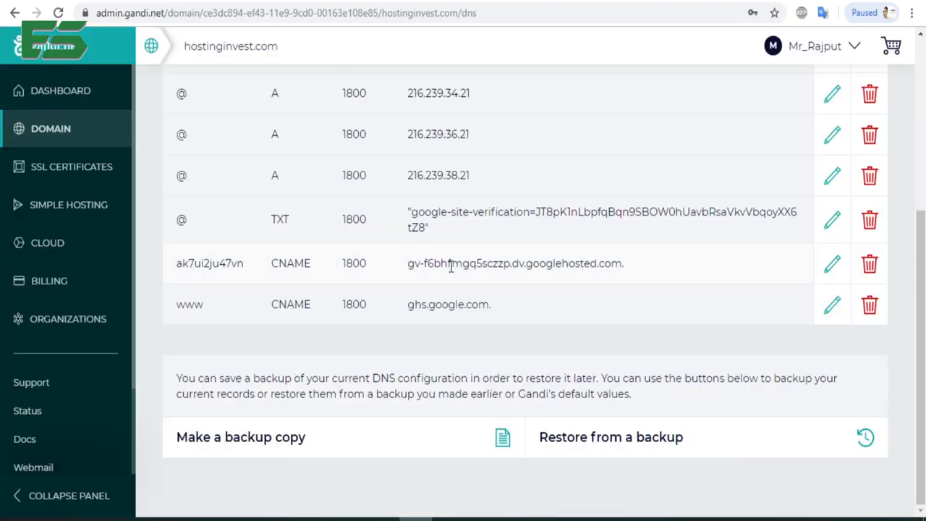
scroll(451, 266, "up", 1)
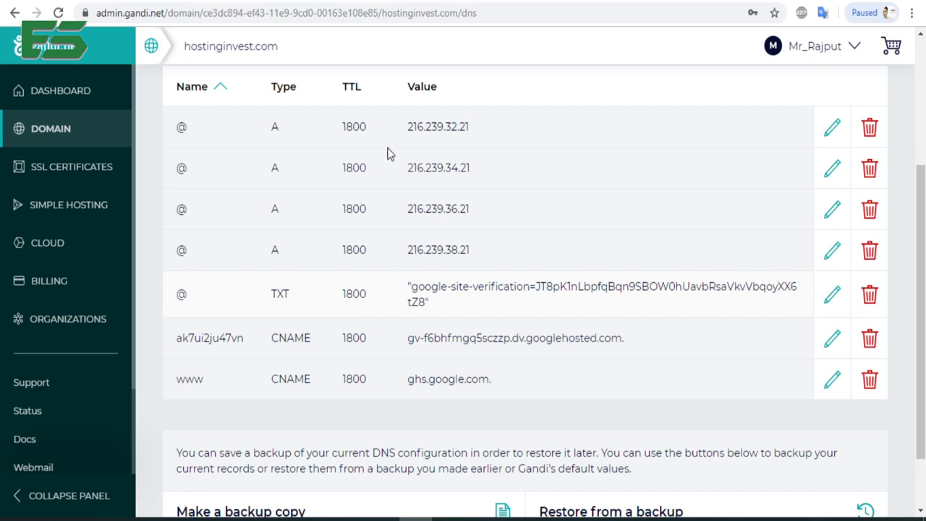
key("ctrl+Tab")
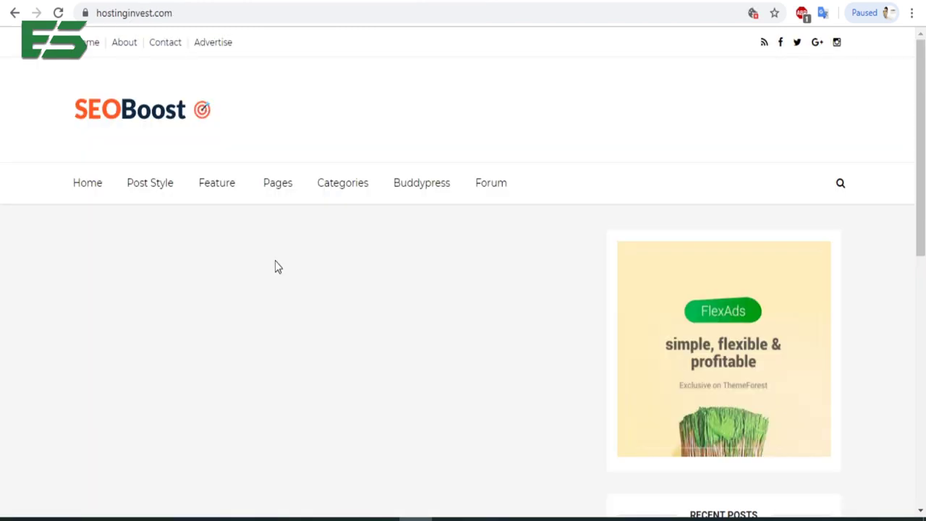